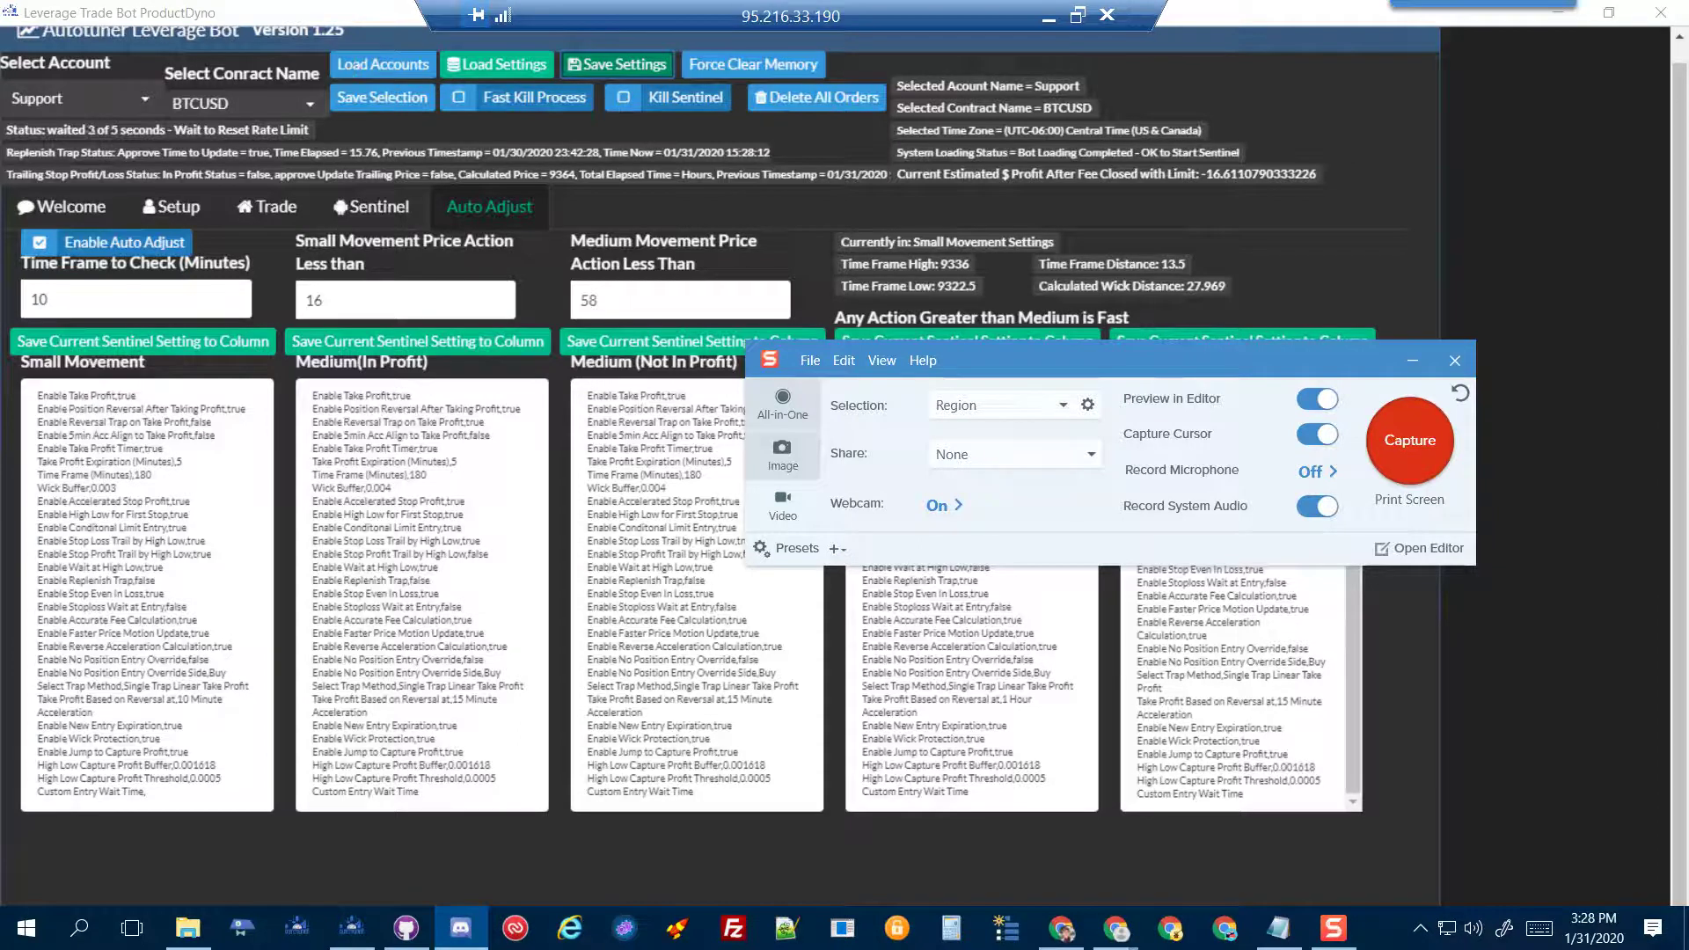
- Jump to the Discord search result that explains how to disable Windows Defender through the registry
left_click_drag(0, 198, 1056, 0)
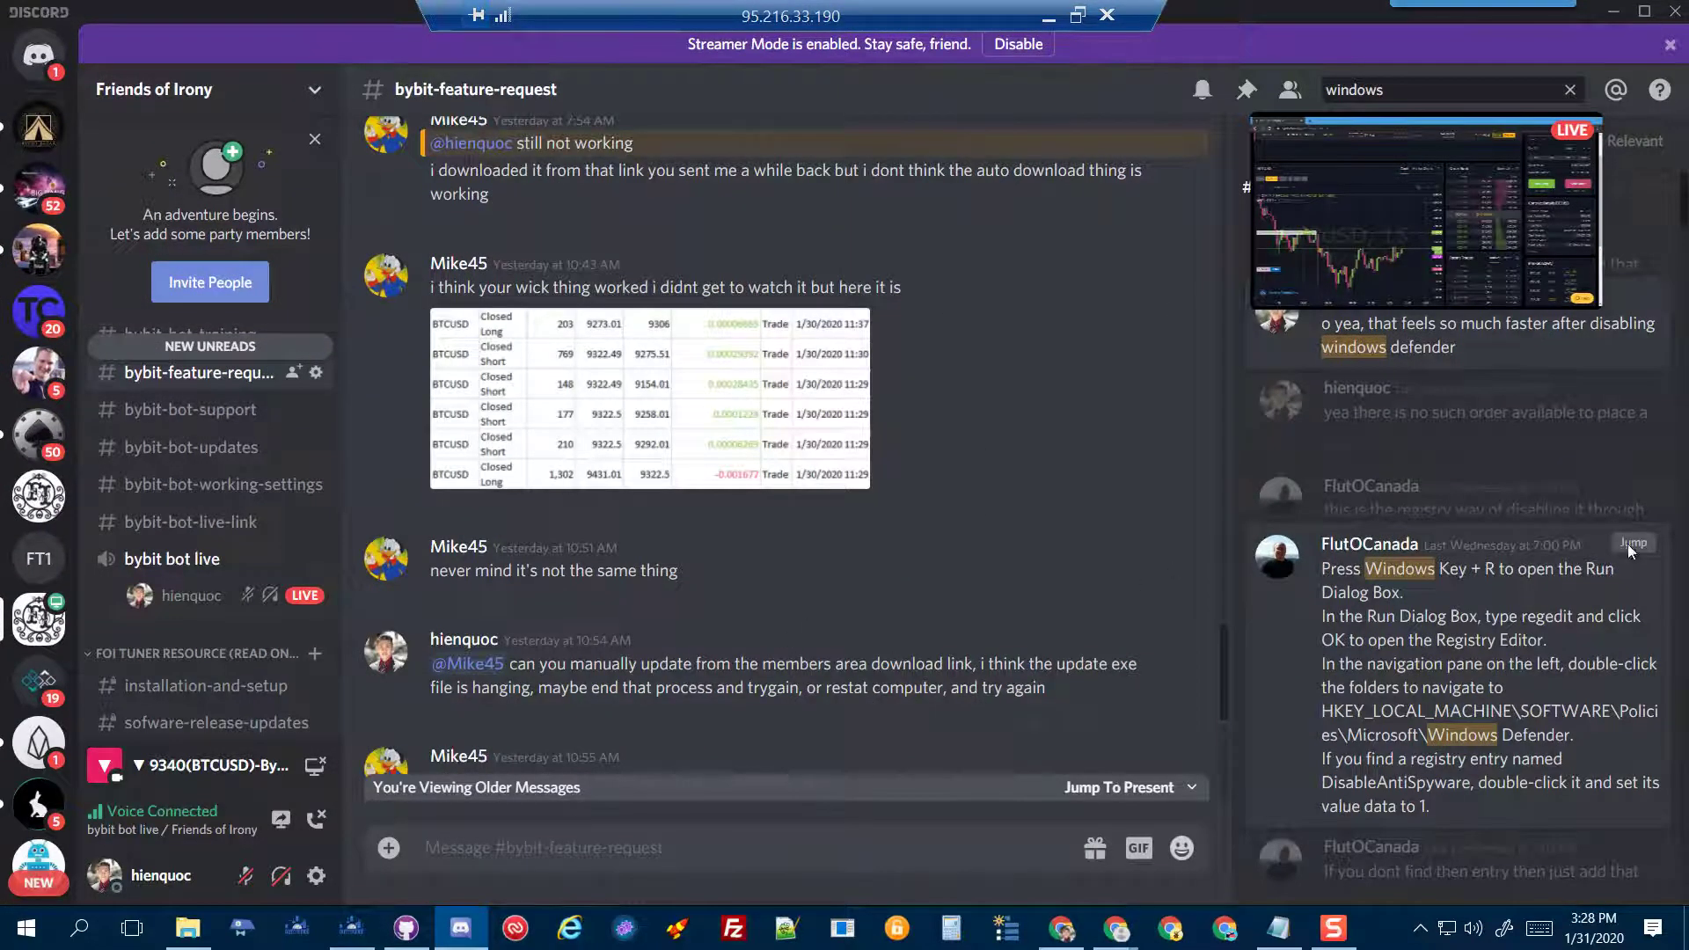
left_click(1631, 543)
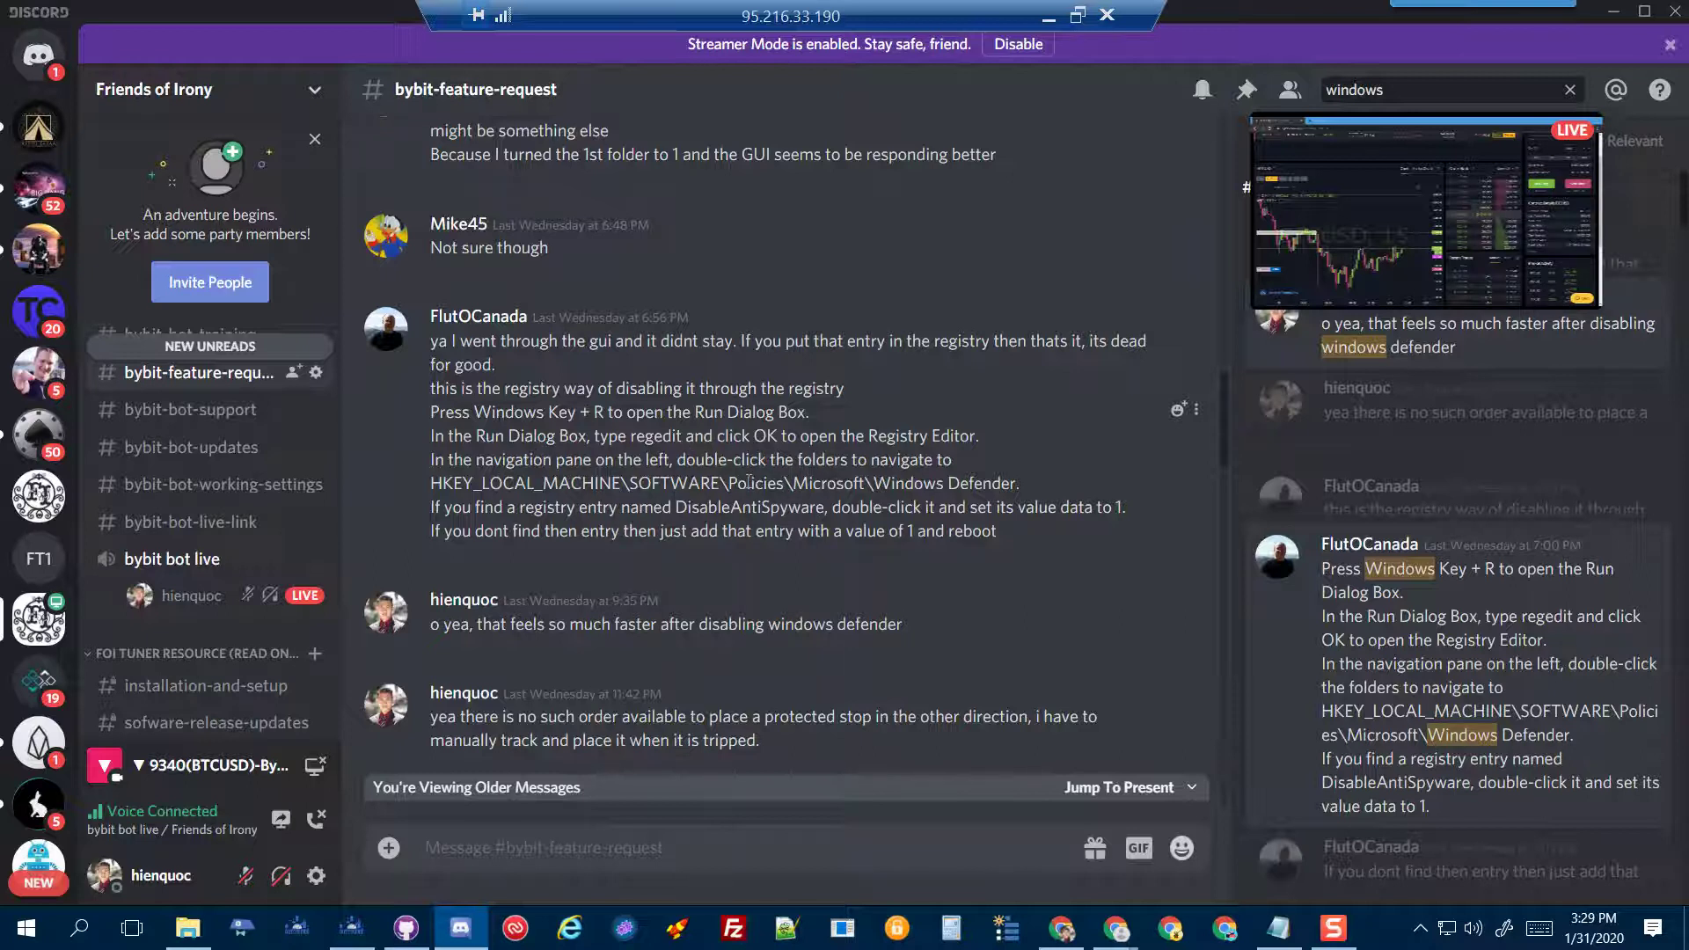
- Switch to the 138.201.94.46 remote desktop session and launch regedit through the Run dialog
double_click(915, 17)
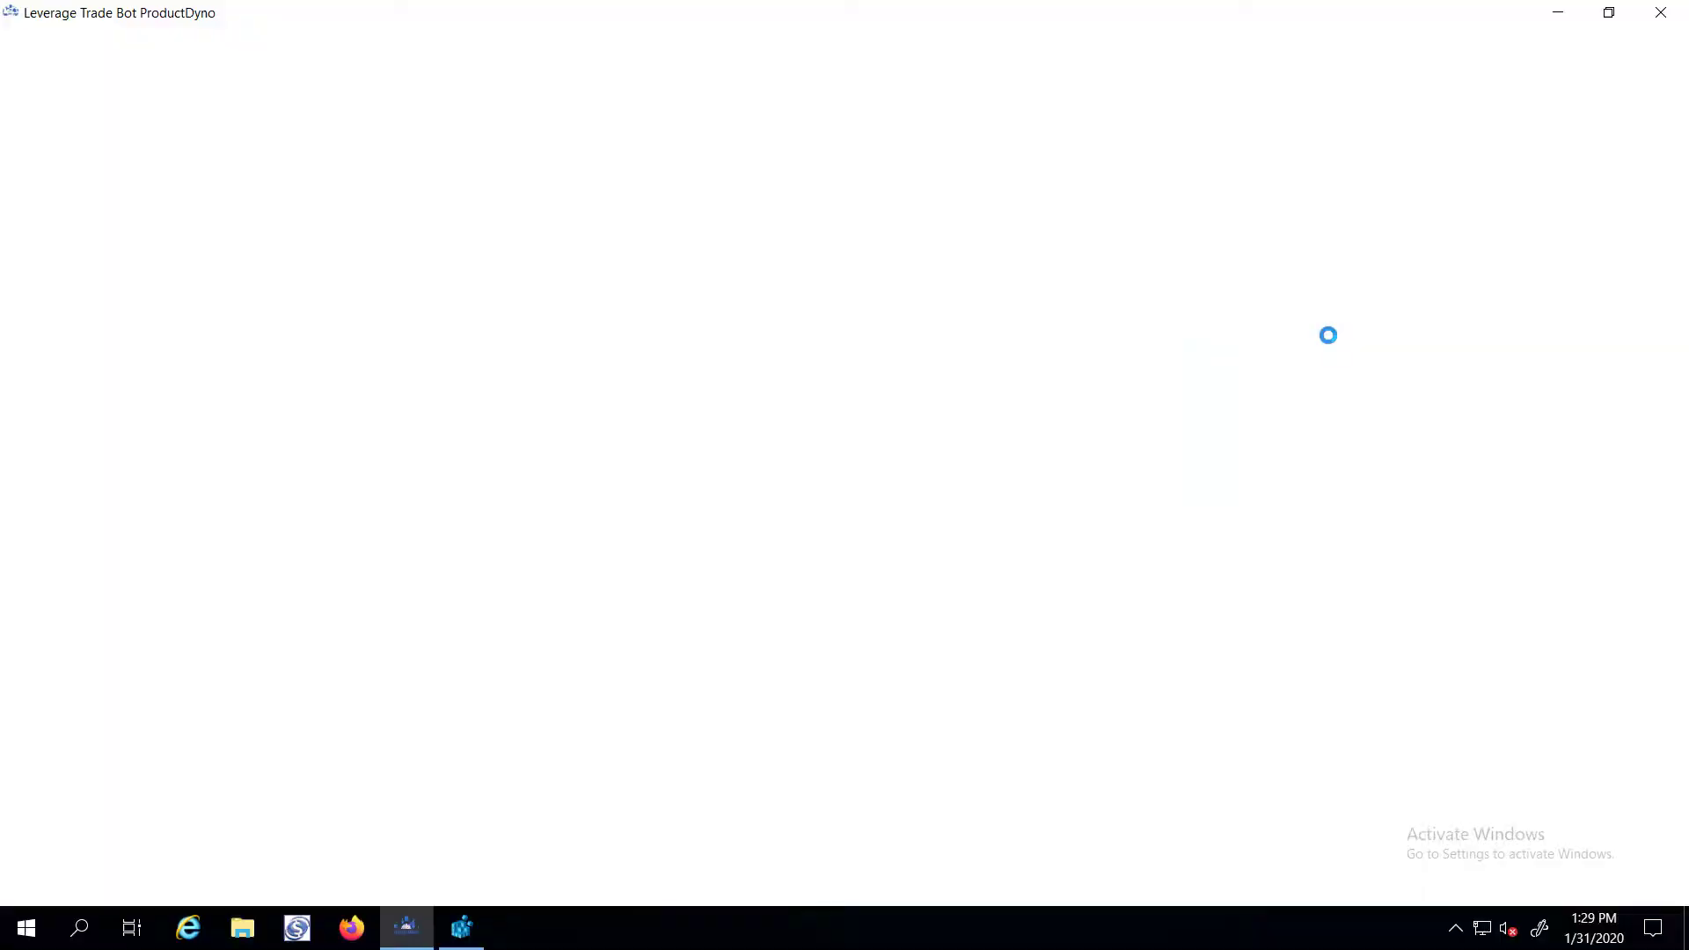
double_click(1324, 339)
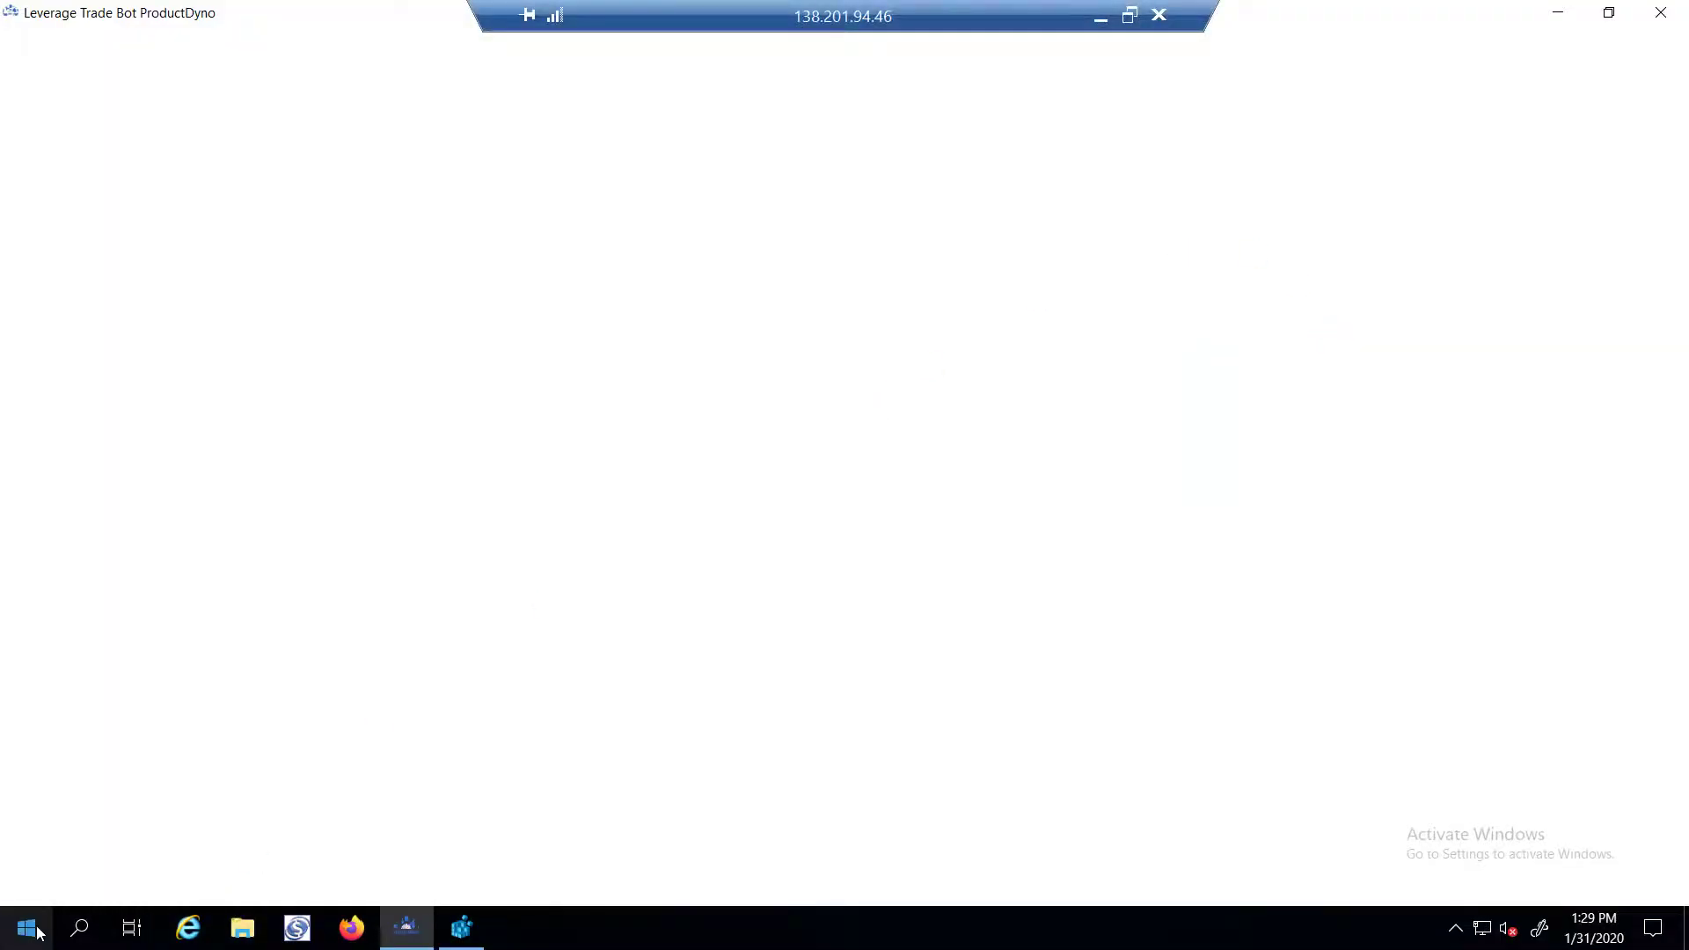
left_click(461, 928)
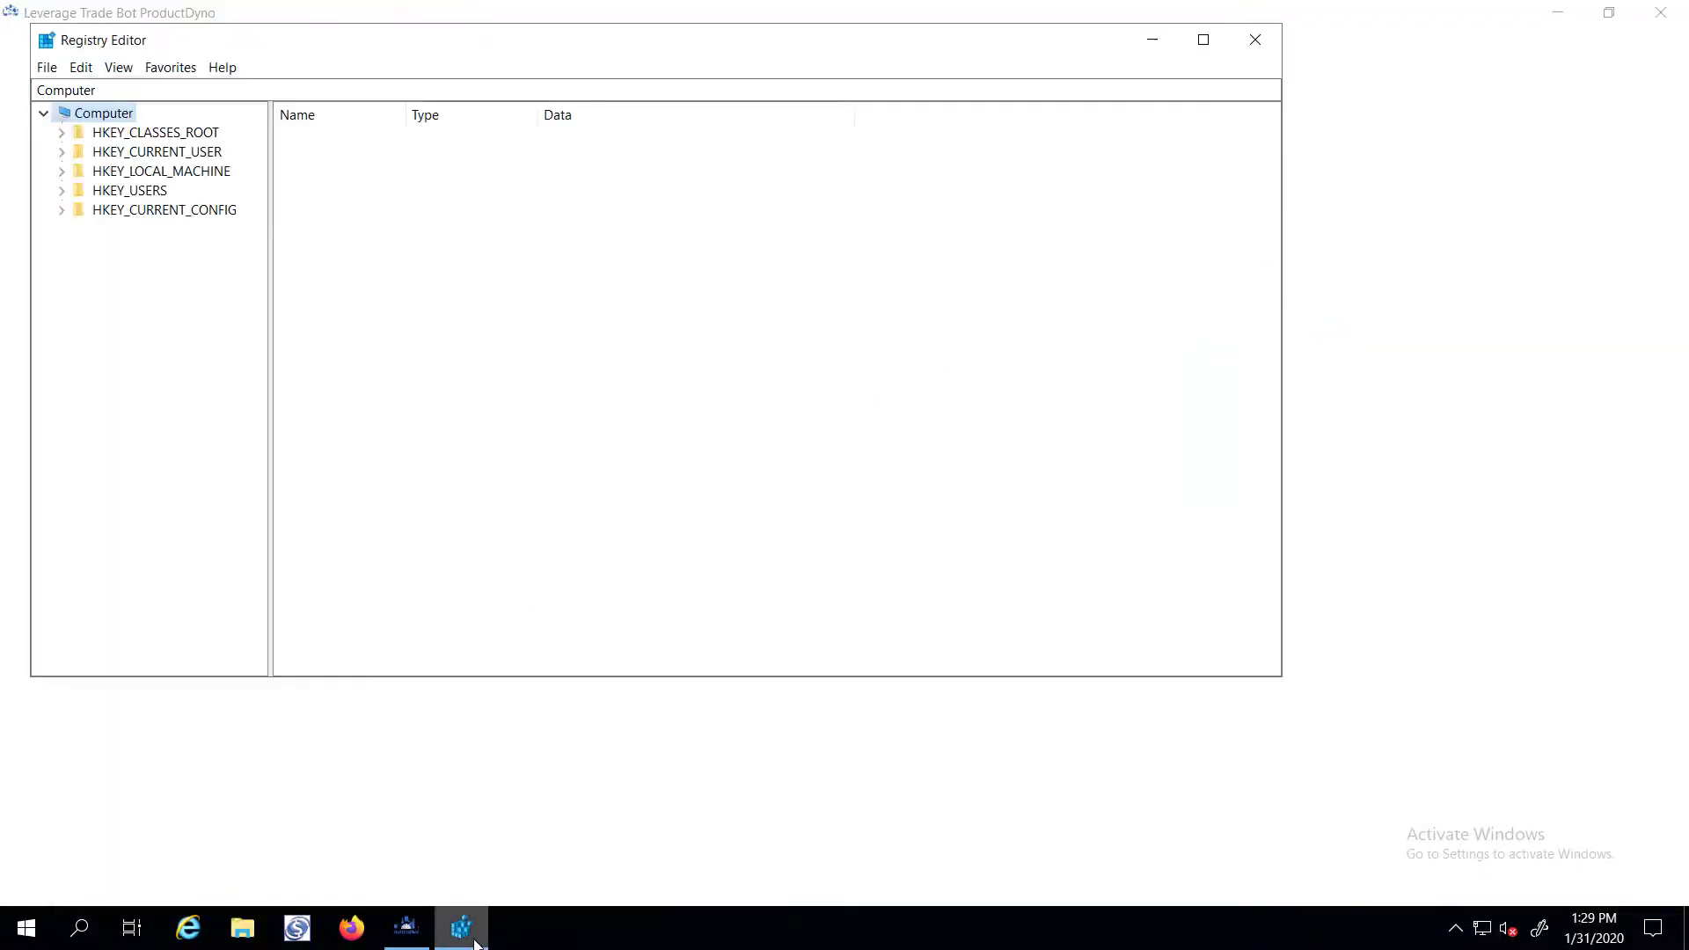
left_click(82, 930)
type("run")
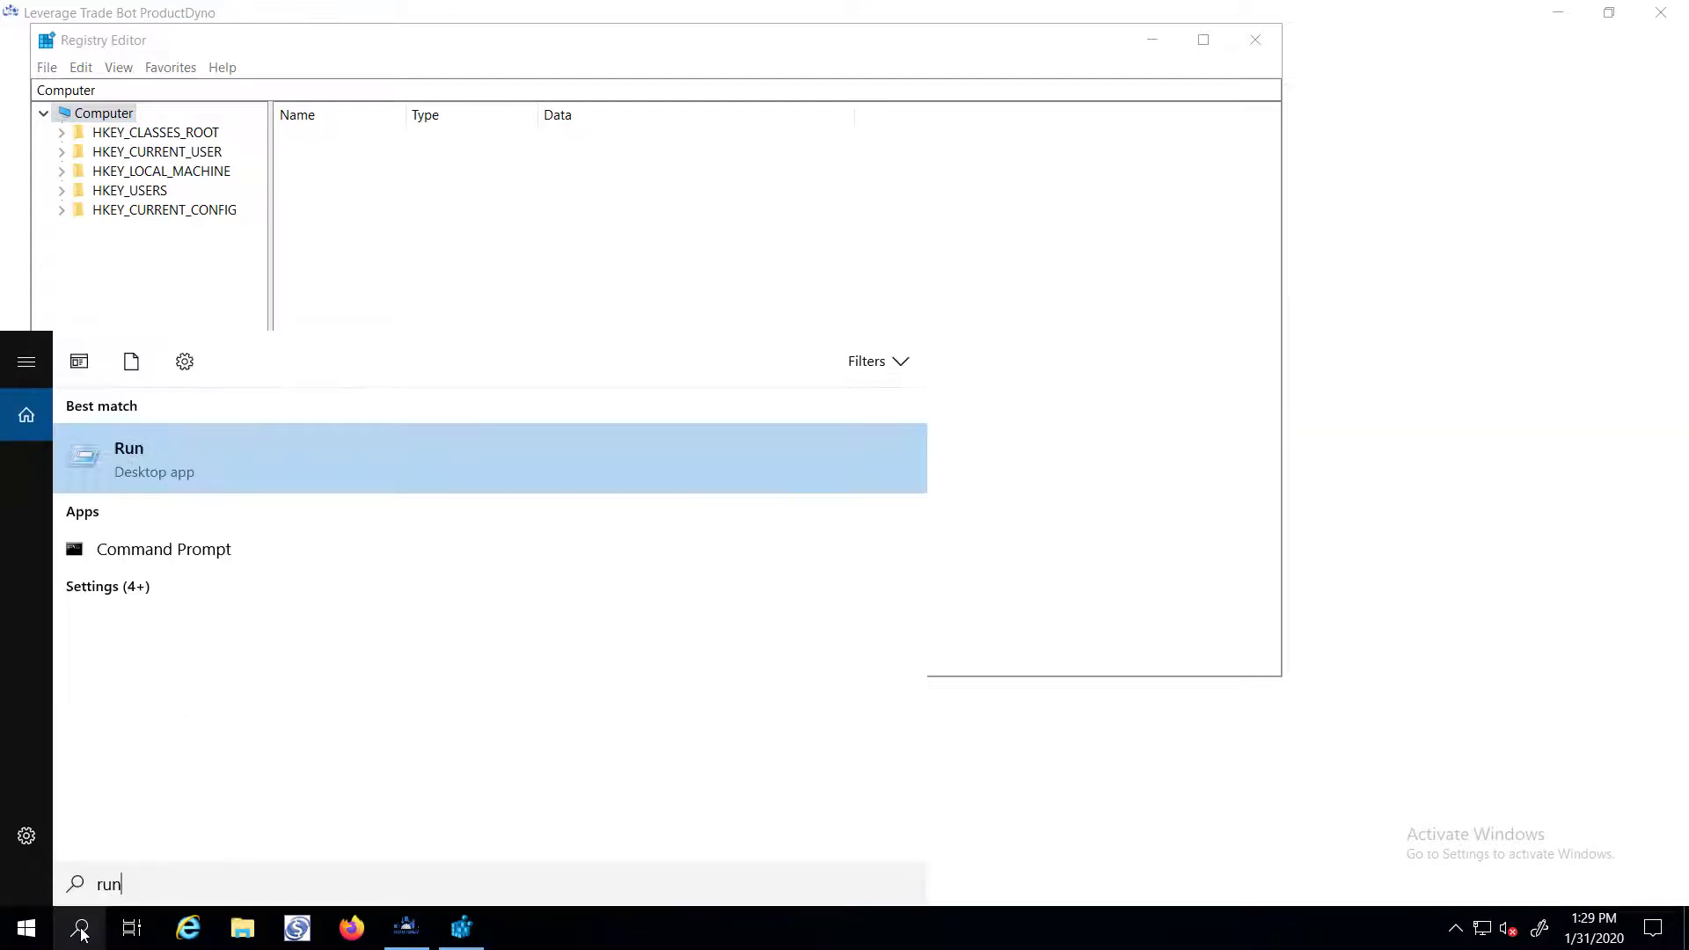
key("Return")
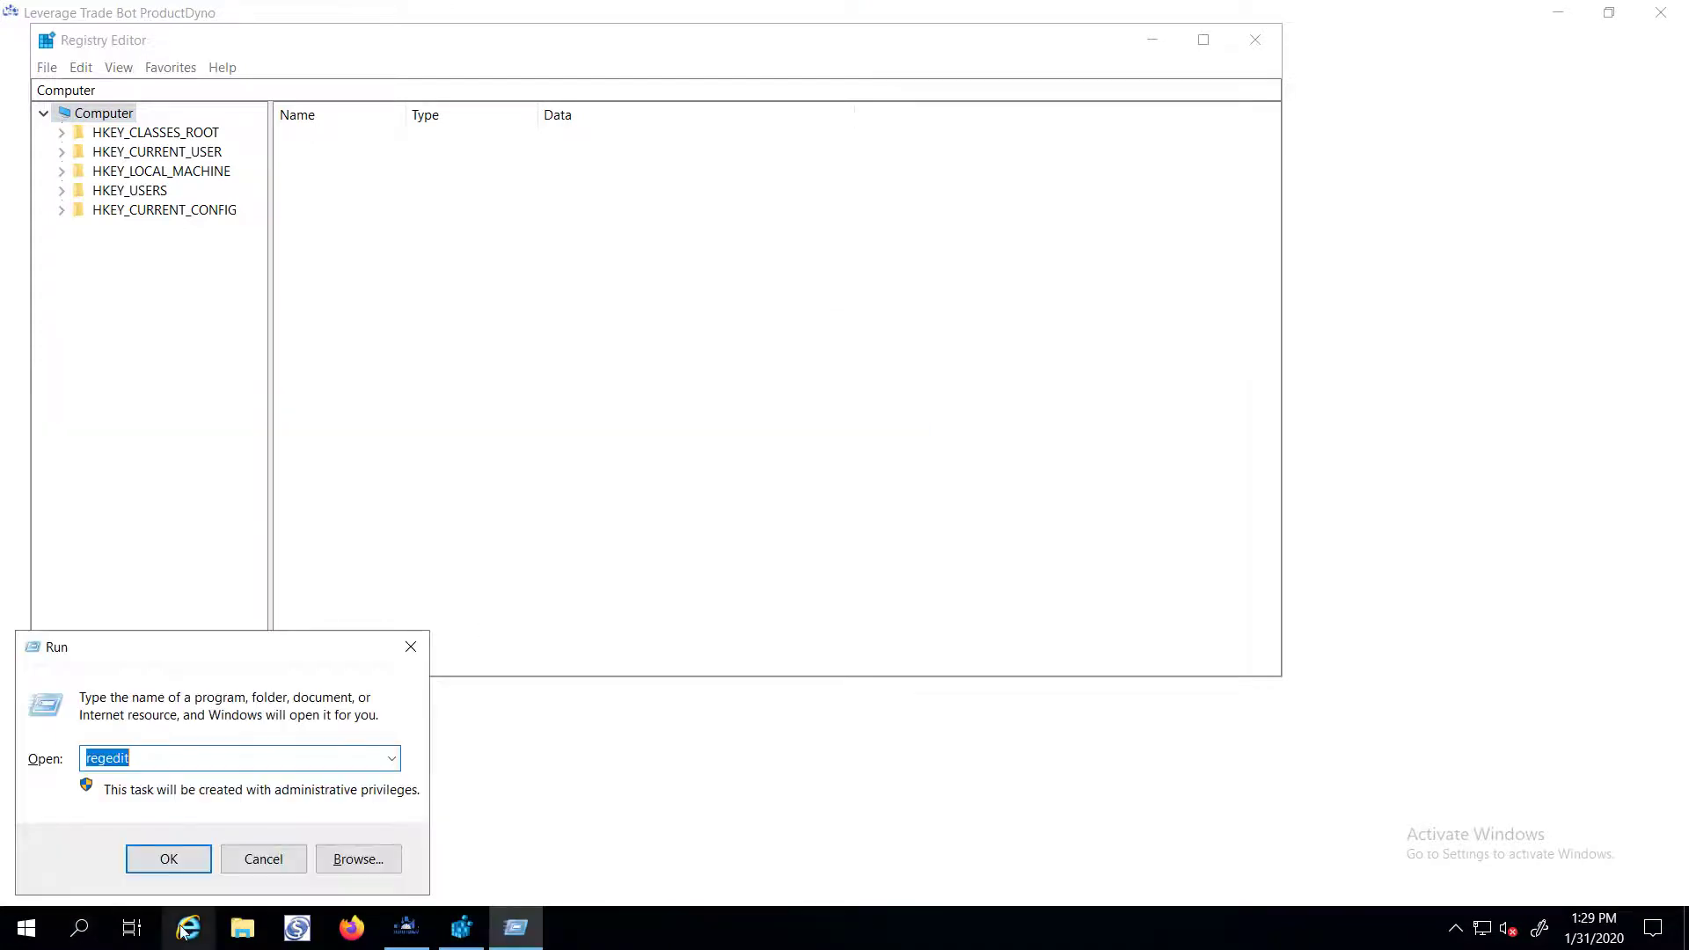
left_click(167, 860)
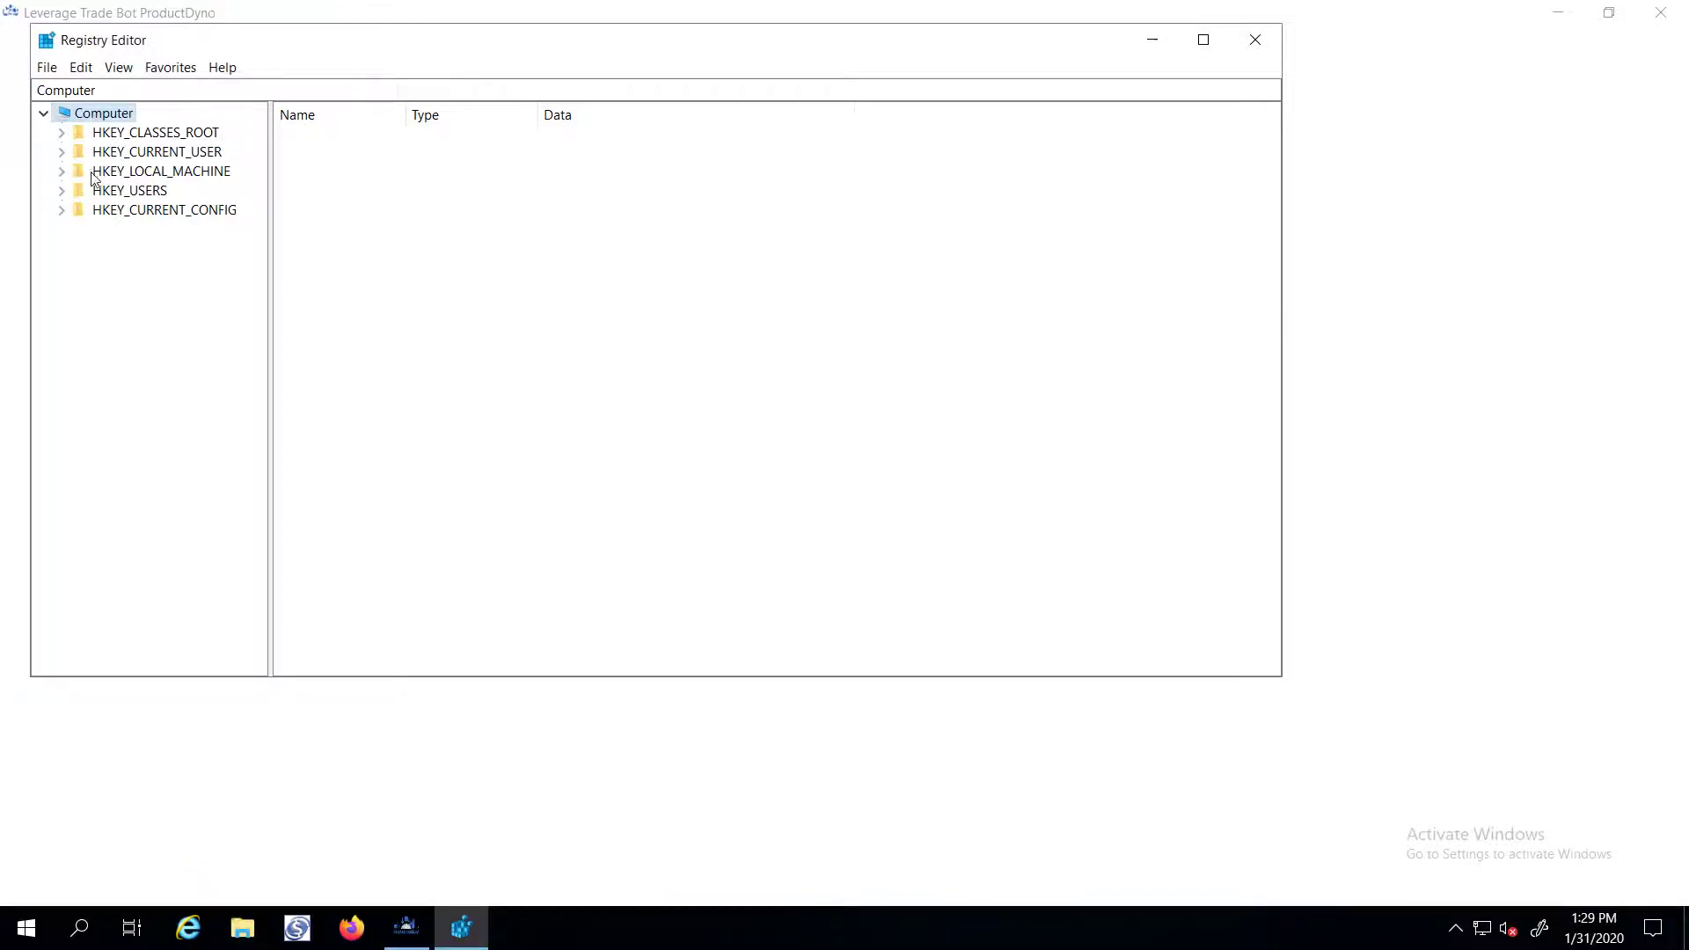
- Expand HKEY_LOCAL_MACHINE, SOFTWARE and Microsoft in the registry tree
left_click(62, 171)
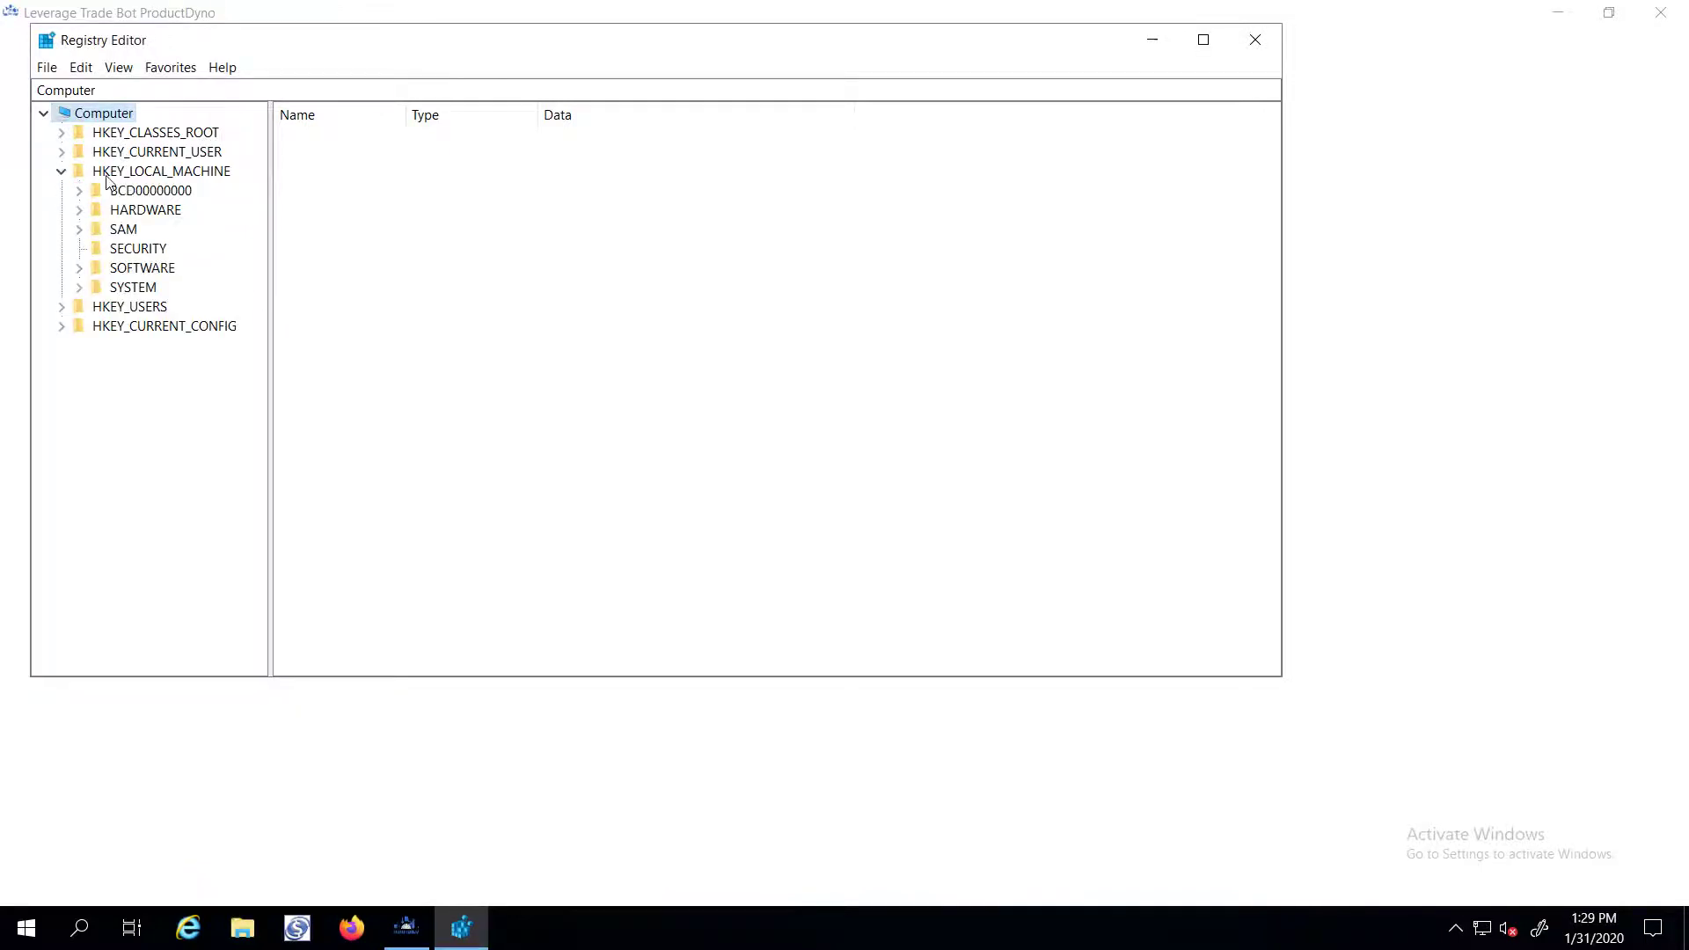
left_click(79, 268)
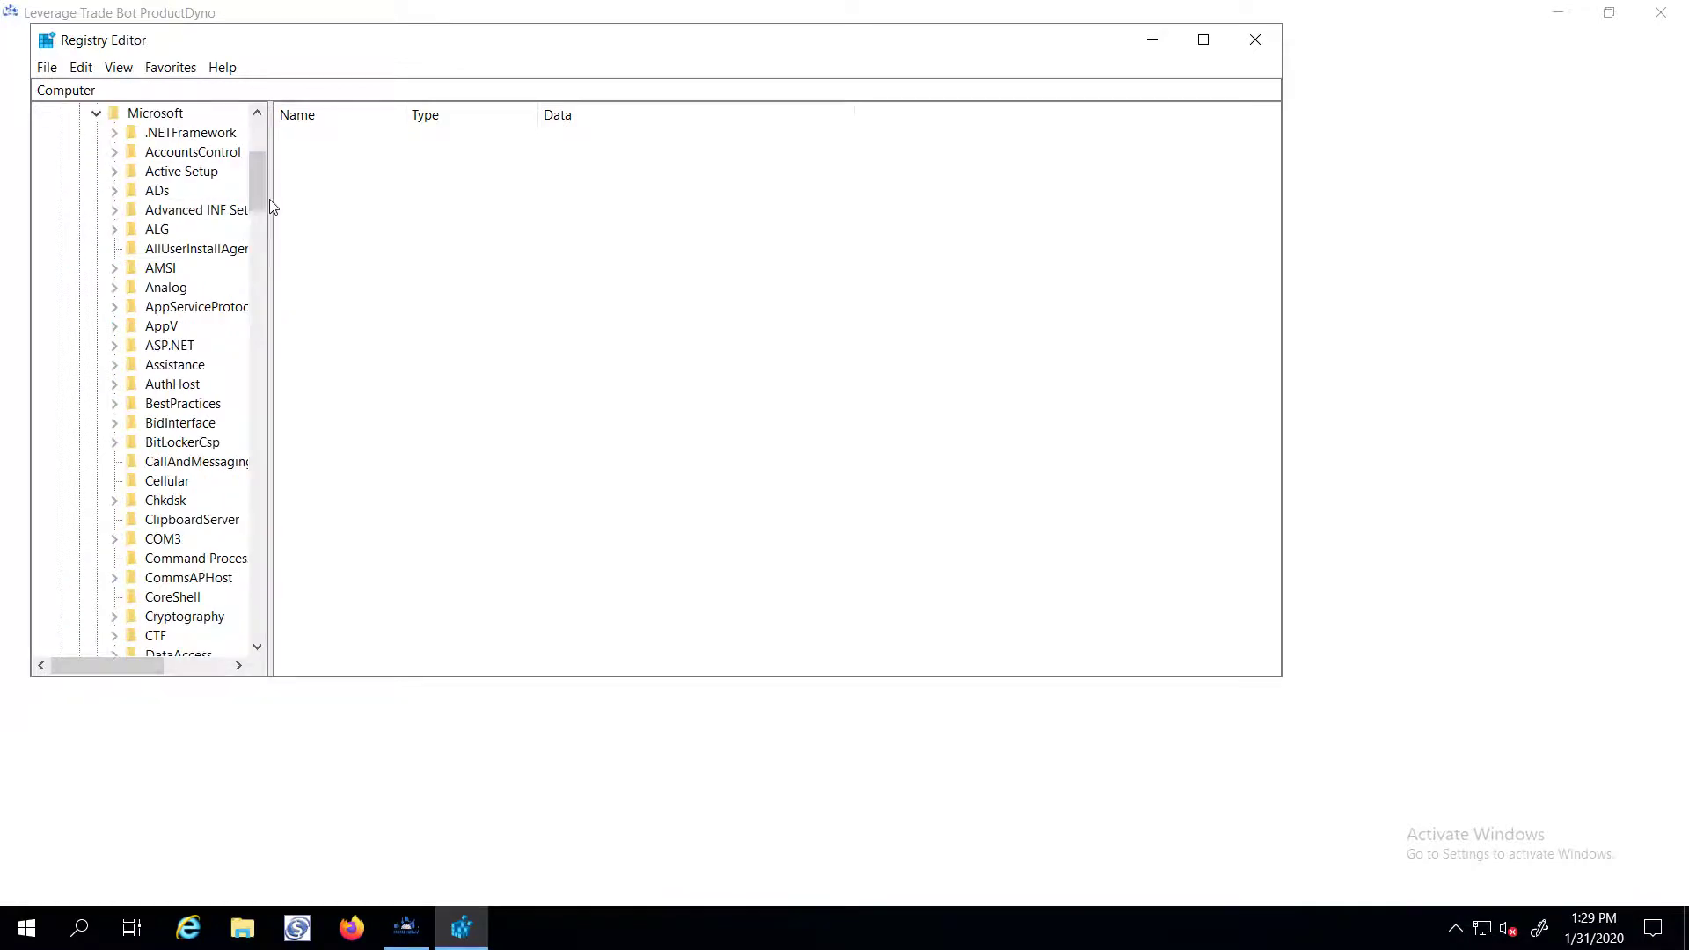
- Recheck the registry path in the Discord message on the 95.216.33.190 session, and return to the Registry Editor session
left_click(1099, 17)
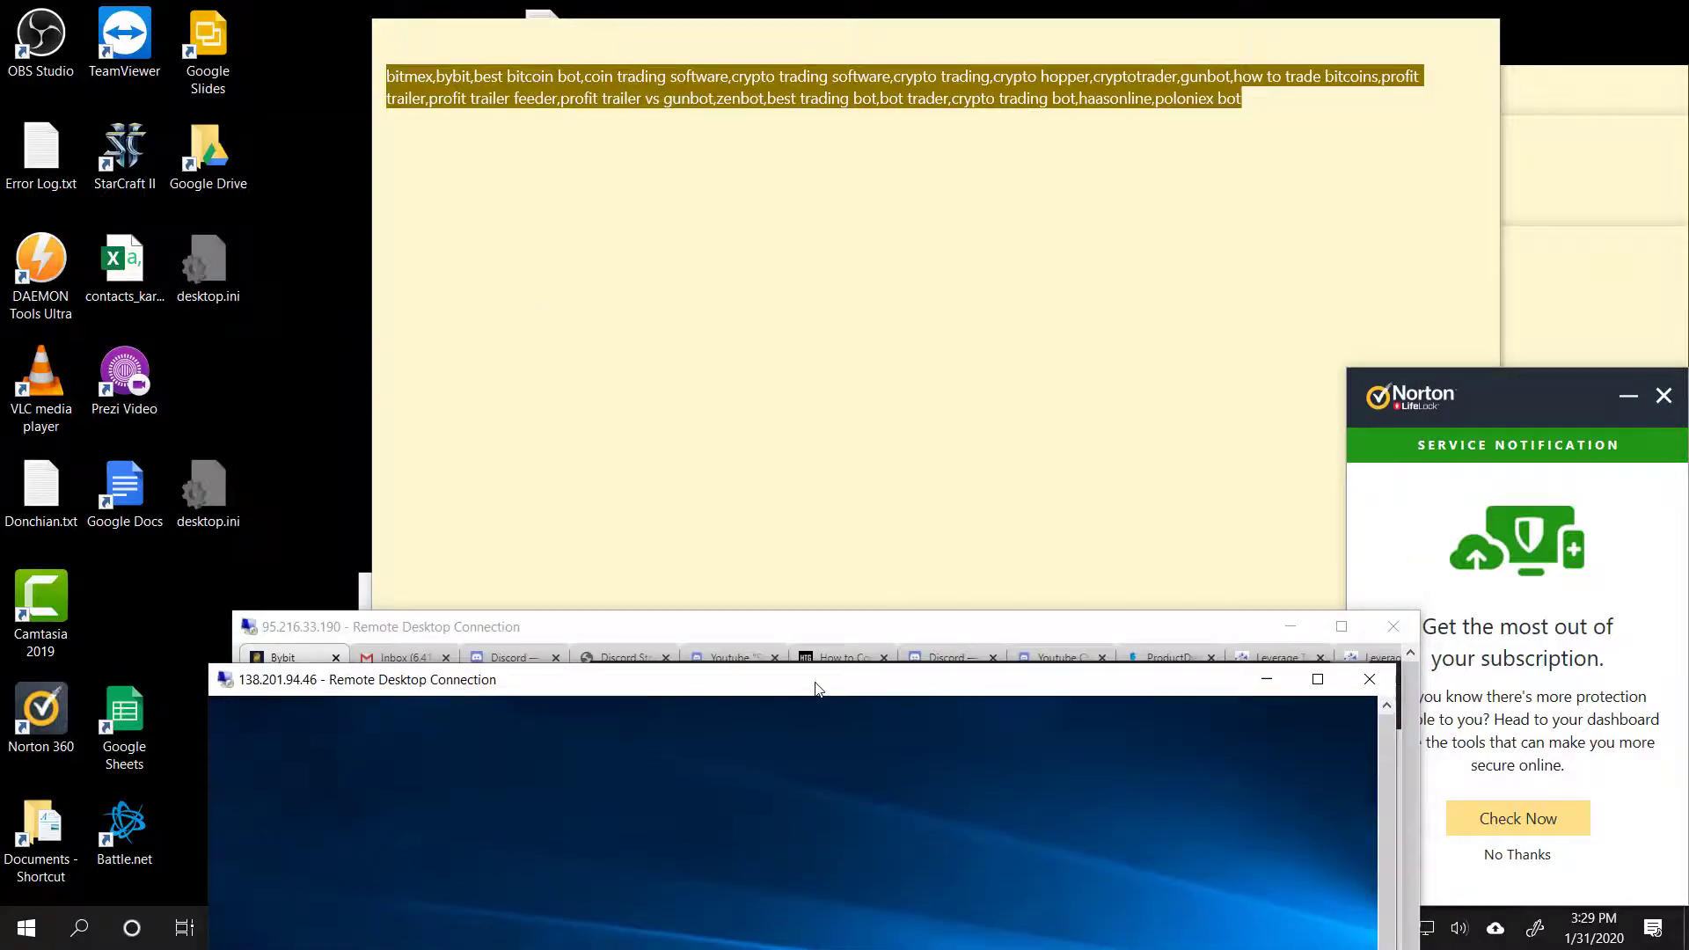
double_click(1147, 624)
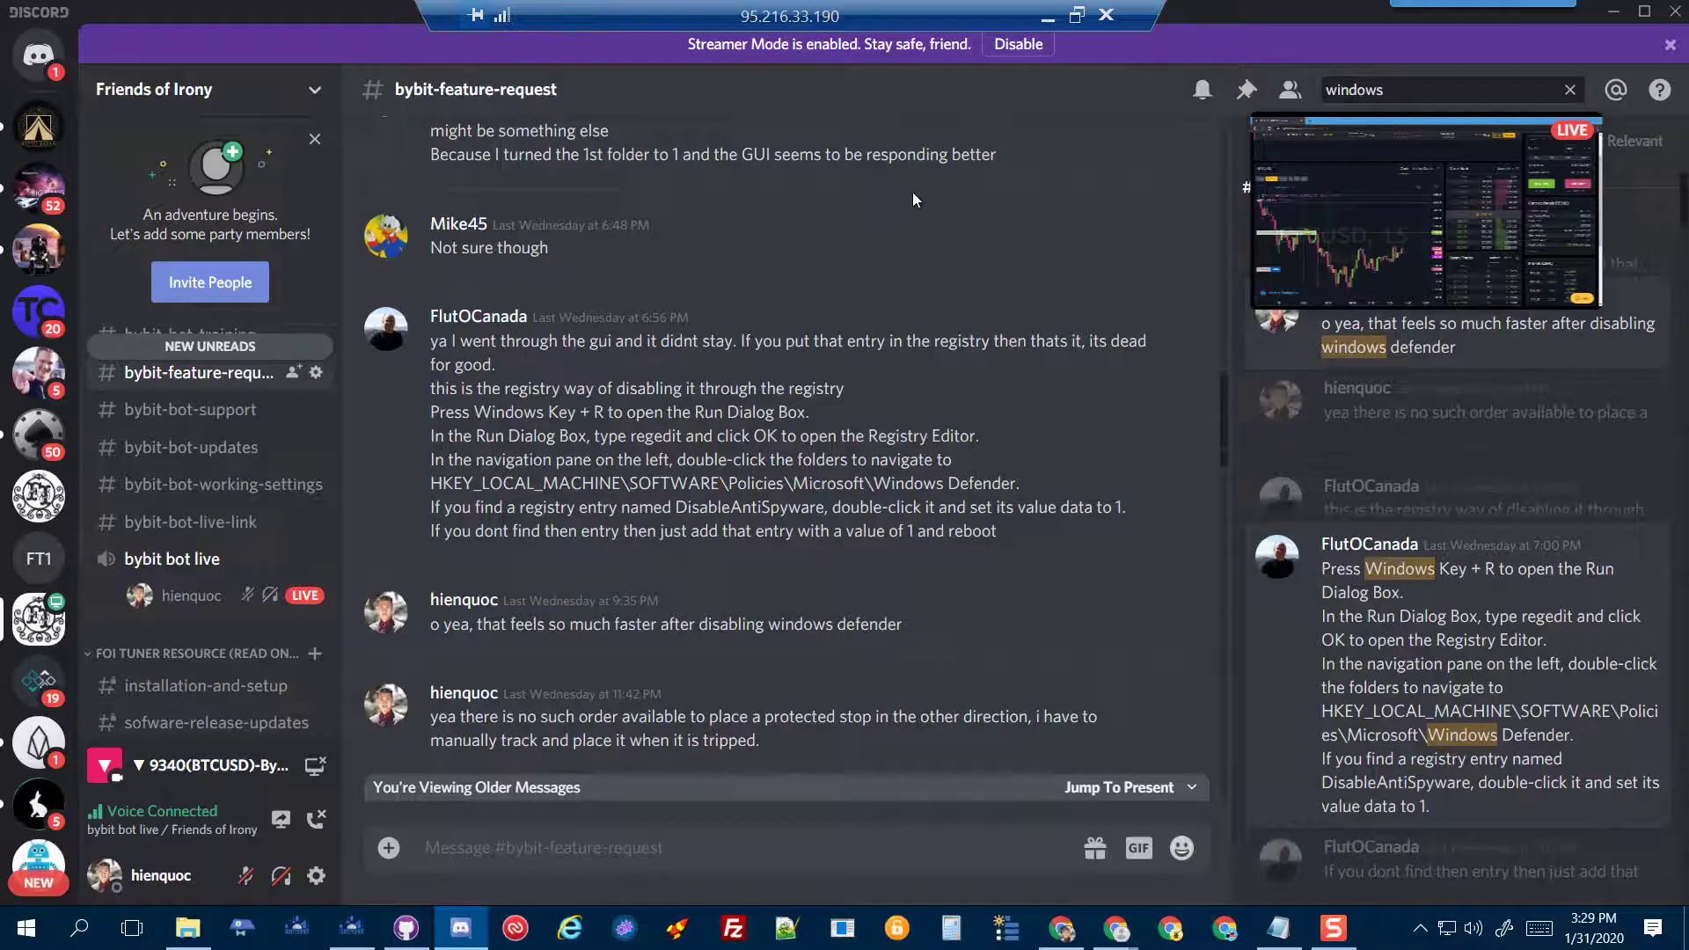
left_click(1076, 15)
left_click_drag(852, 665, 269, 563)
left_click(1330, 679)
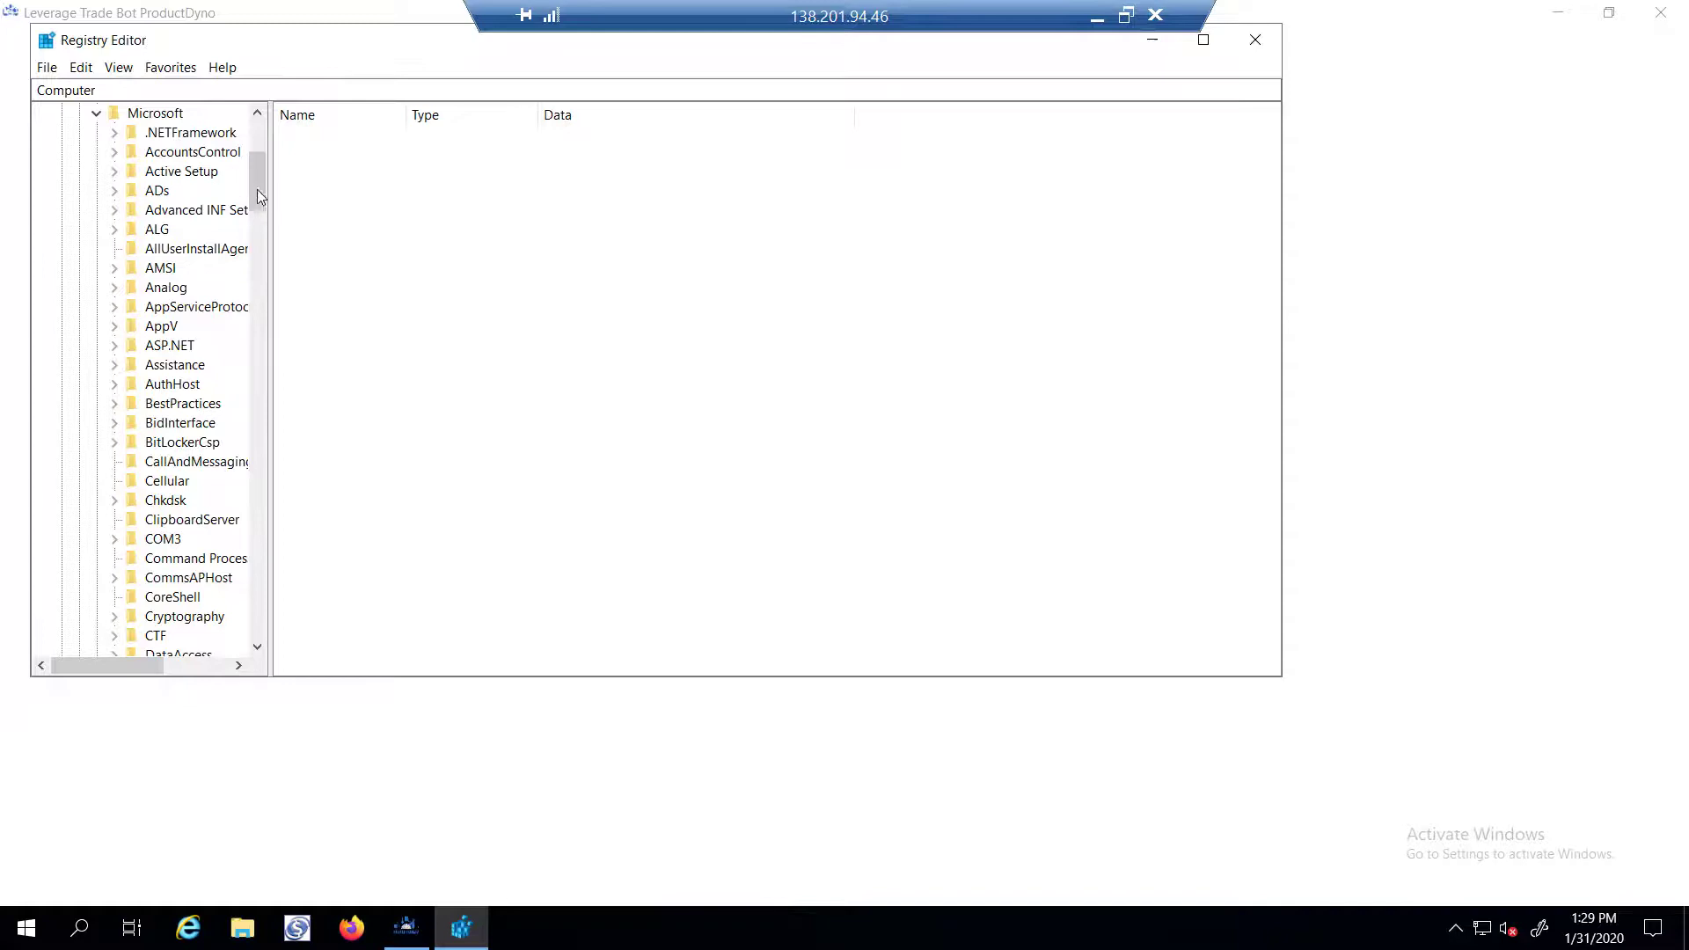
- Collapse SOFTWARE\Microsoft, and expand SOFTWARE\Policies\Microsoft in a widened key tree to look for a Windows Defender key
left_click_drag(260, 197, 260, 169)
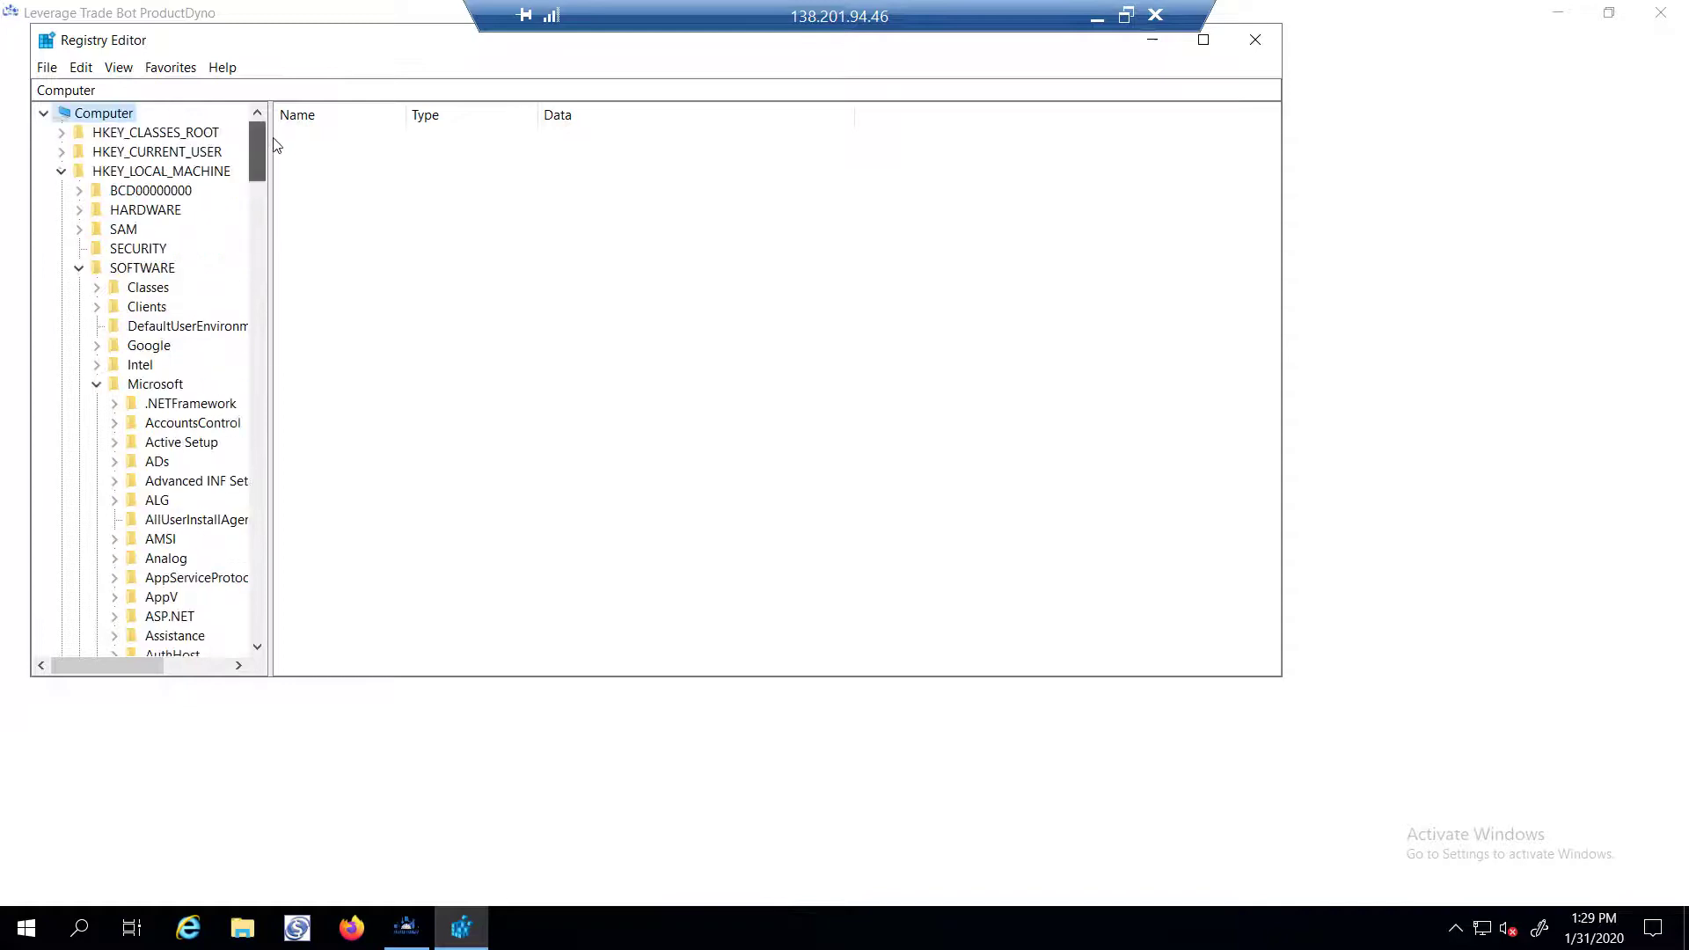
left_click(96, 384)
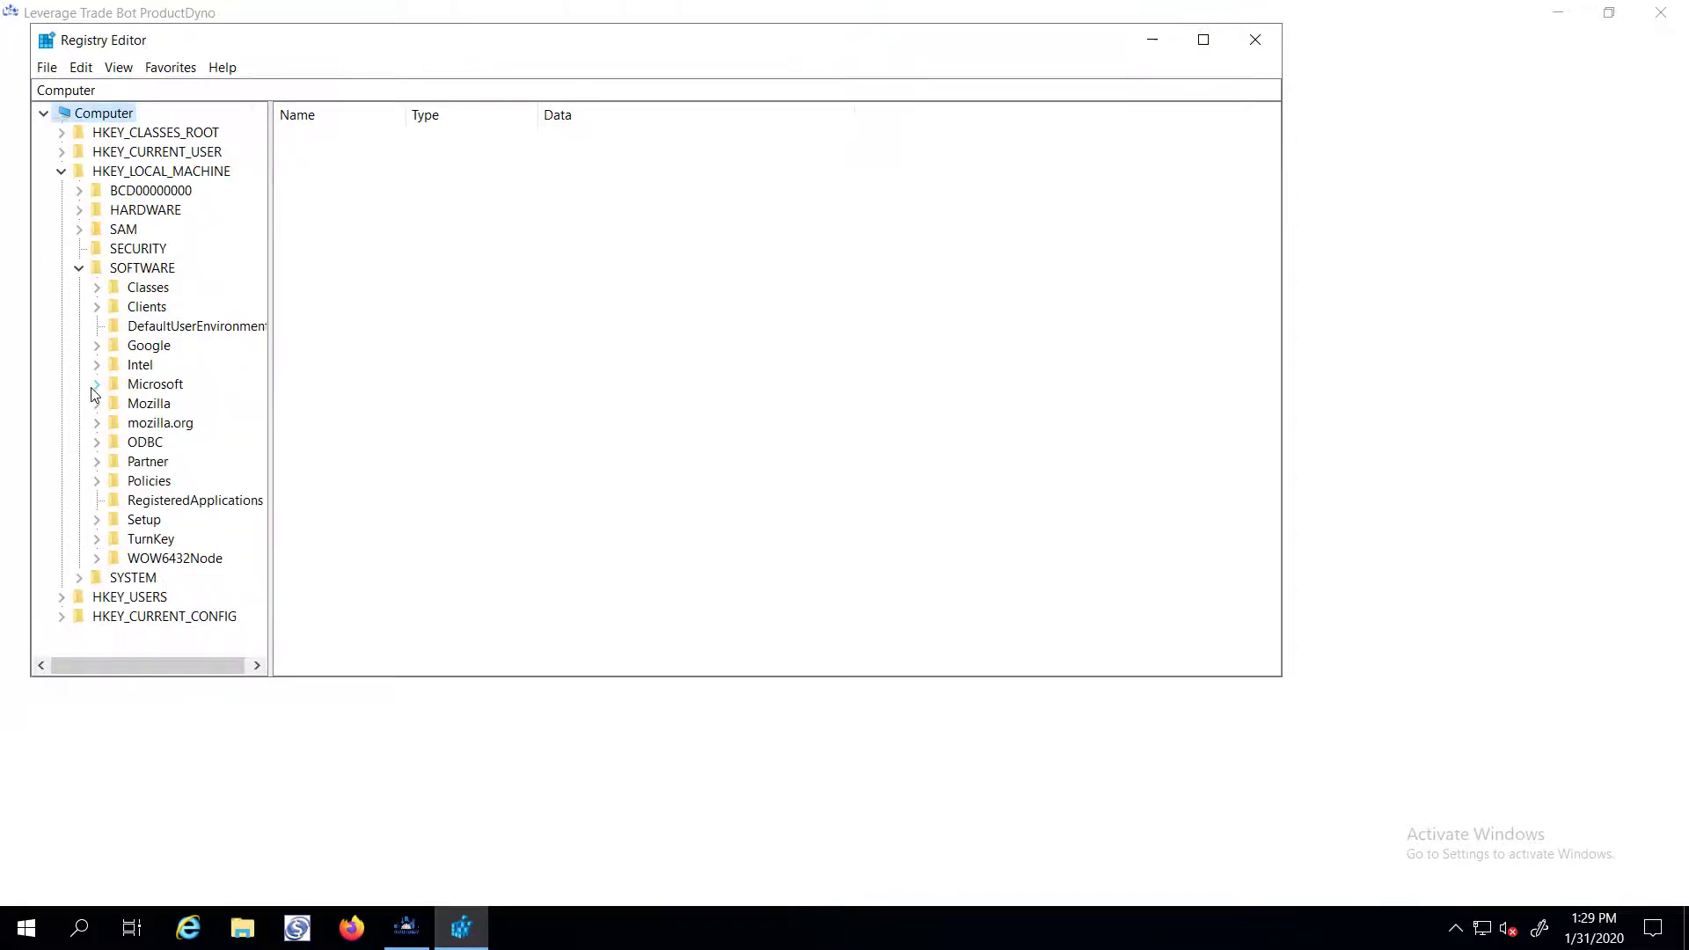
left_click(97, 482)
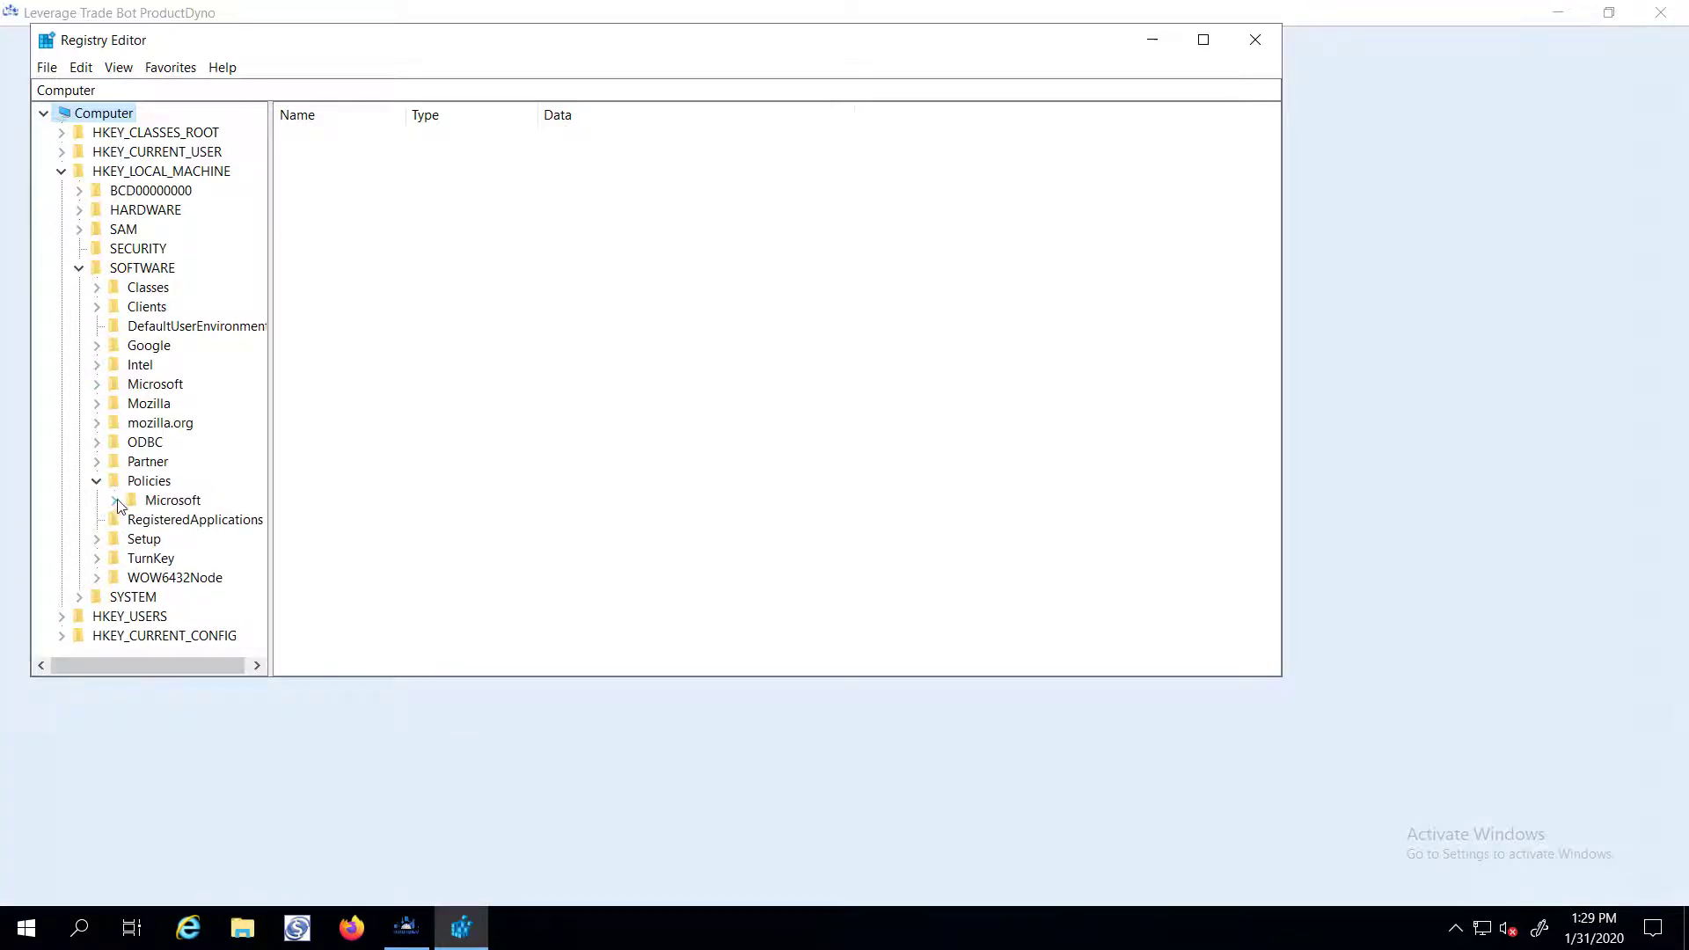
left_click(117, 500)
left_click_drag(255, 482, 426, 475)
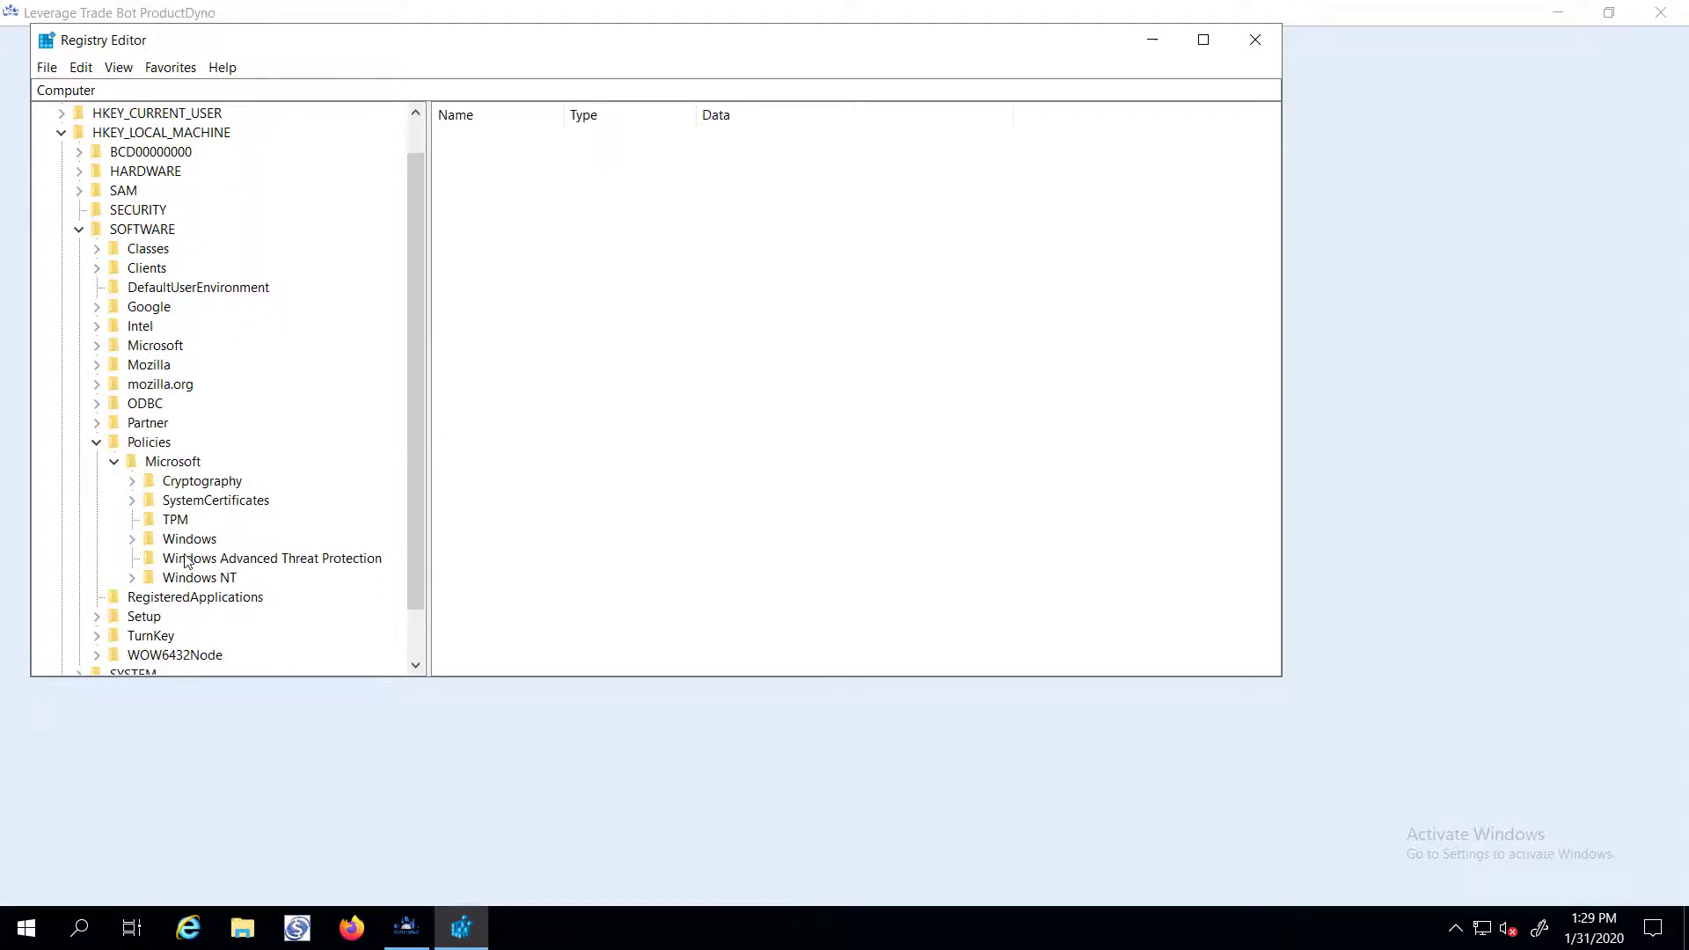
left_click(132, 540)
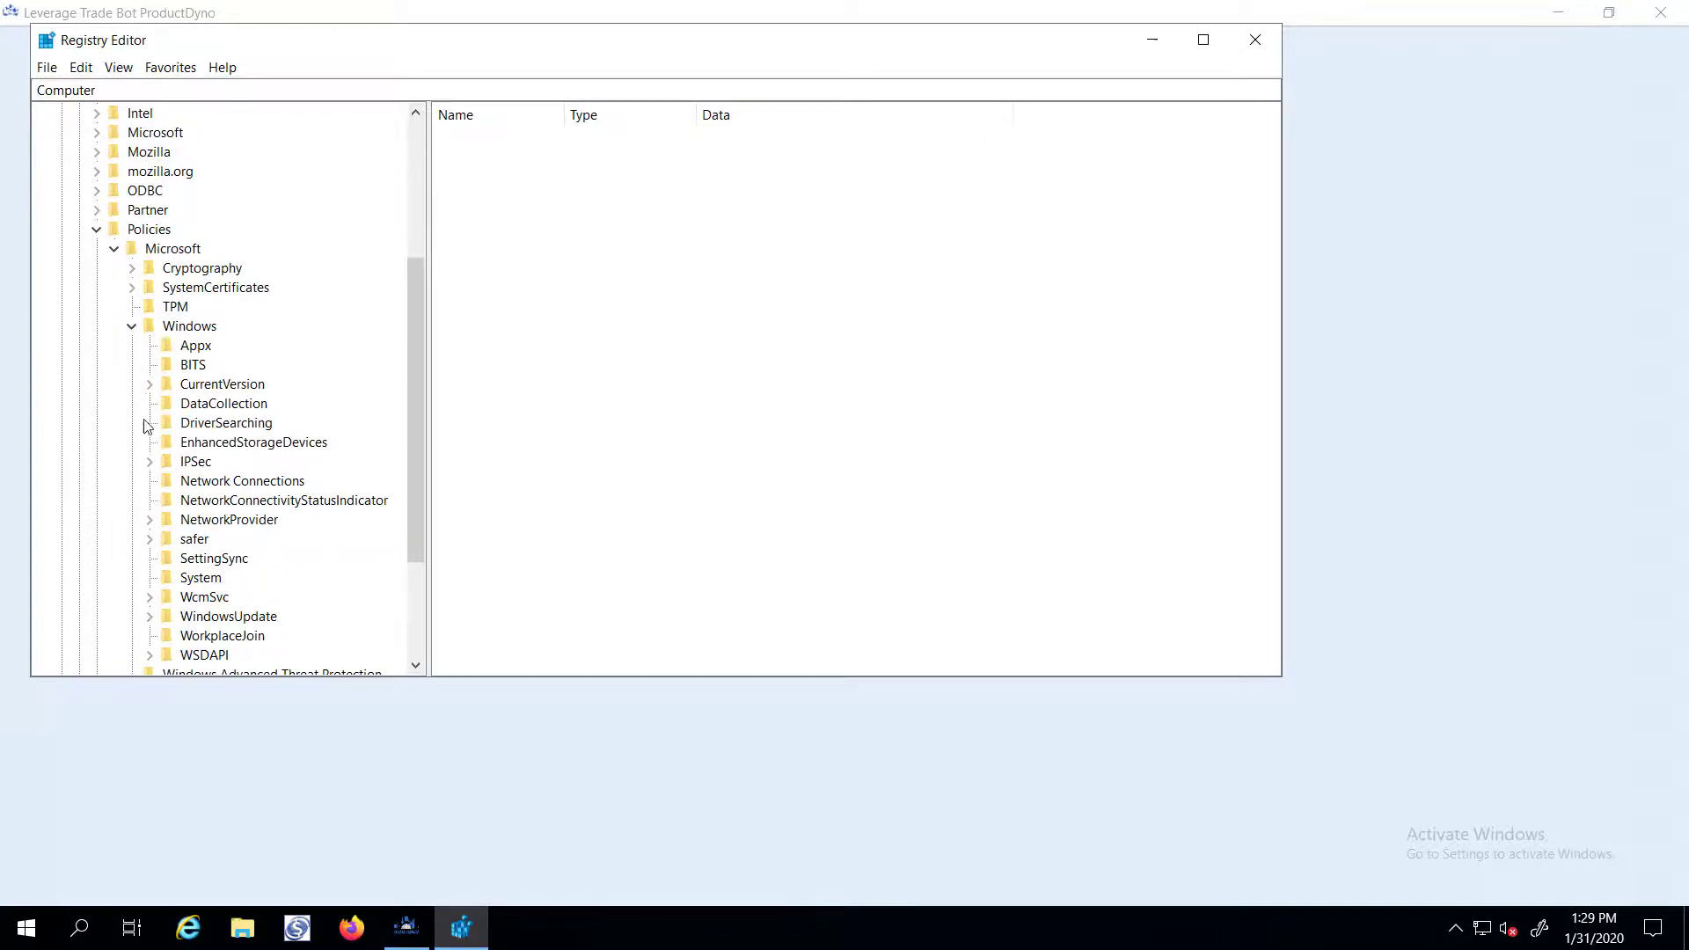
left_click(132, 326)
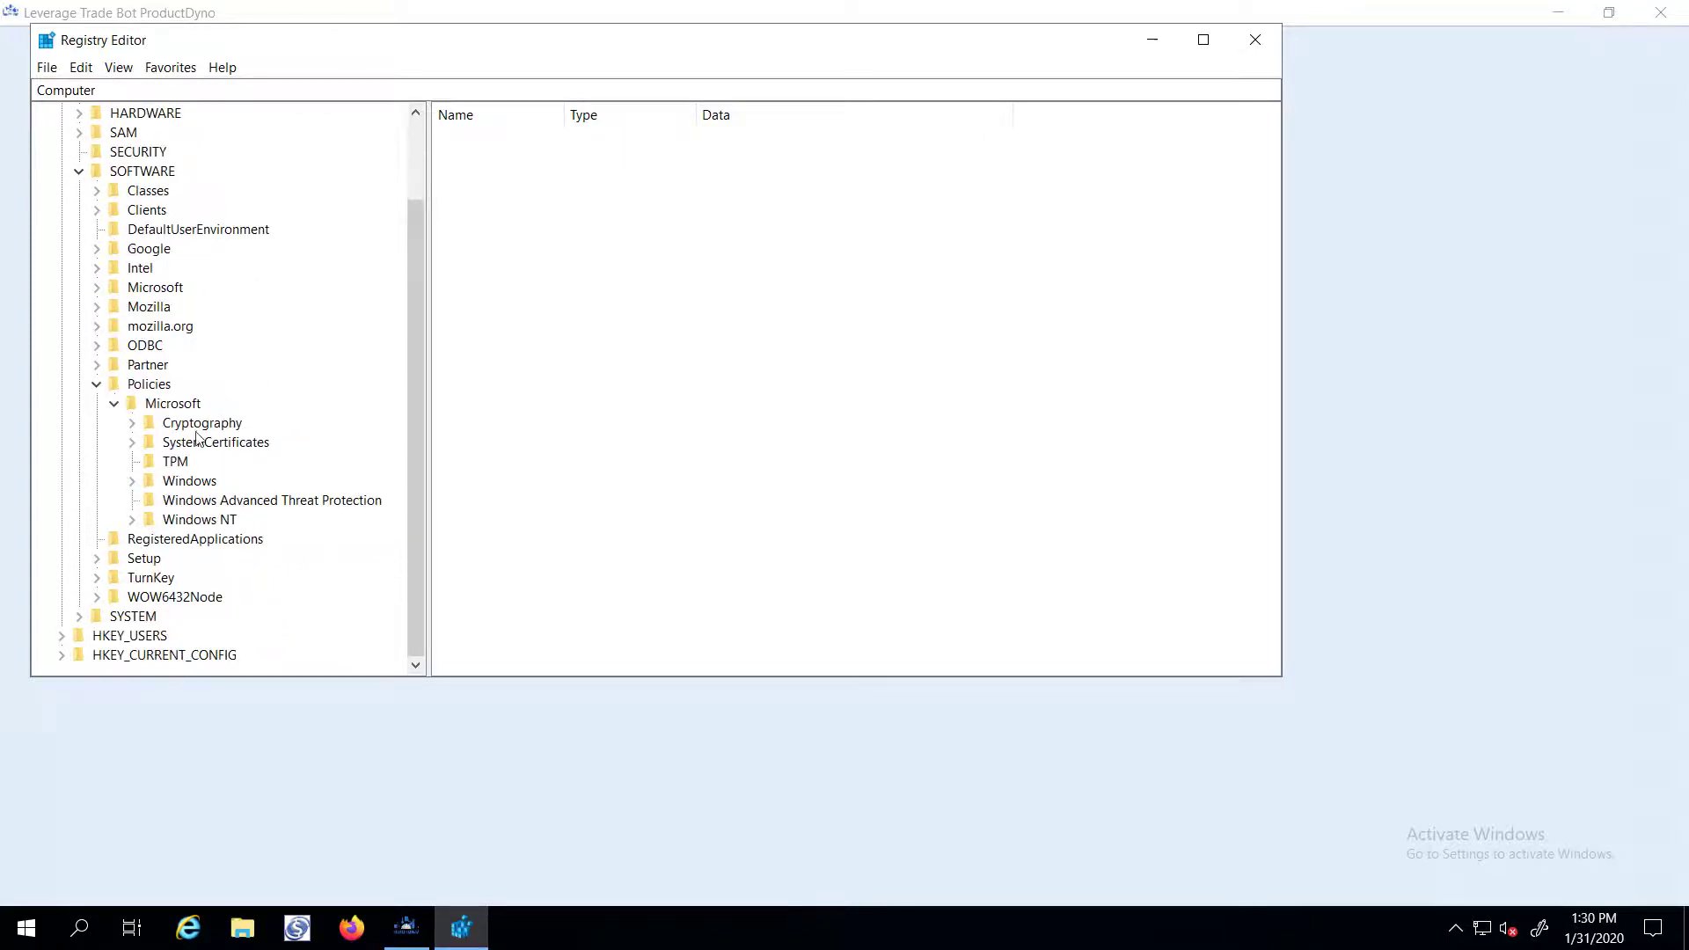
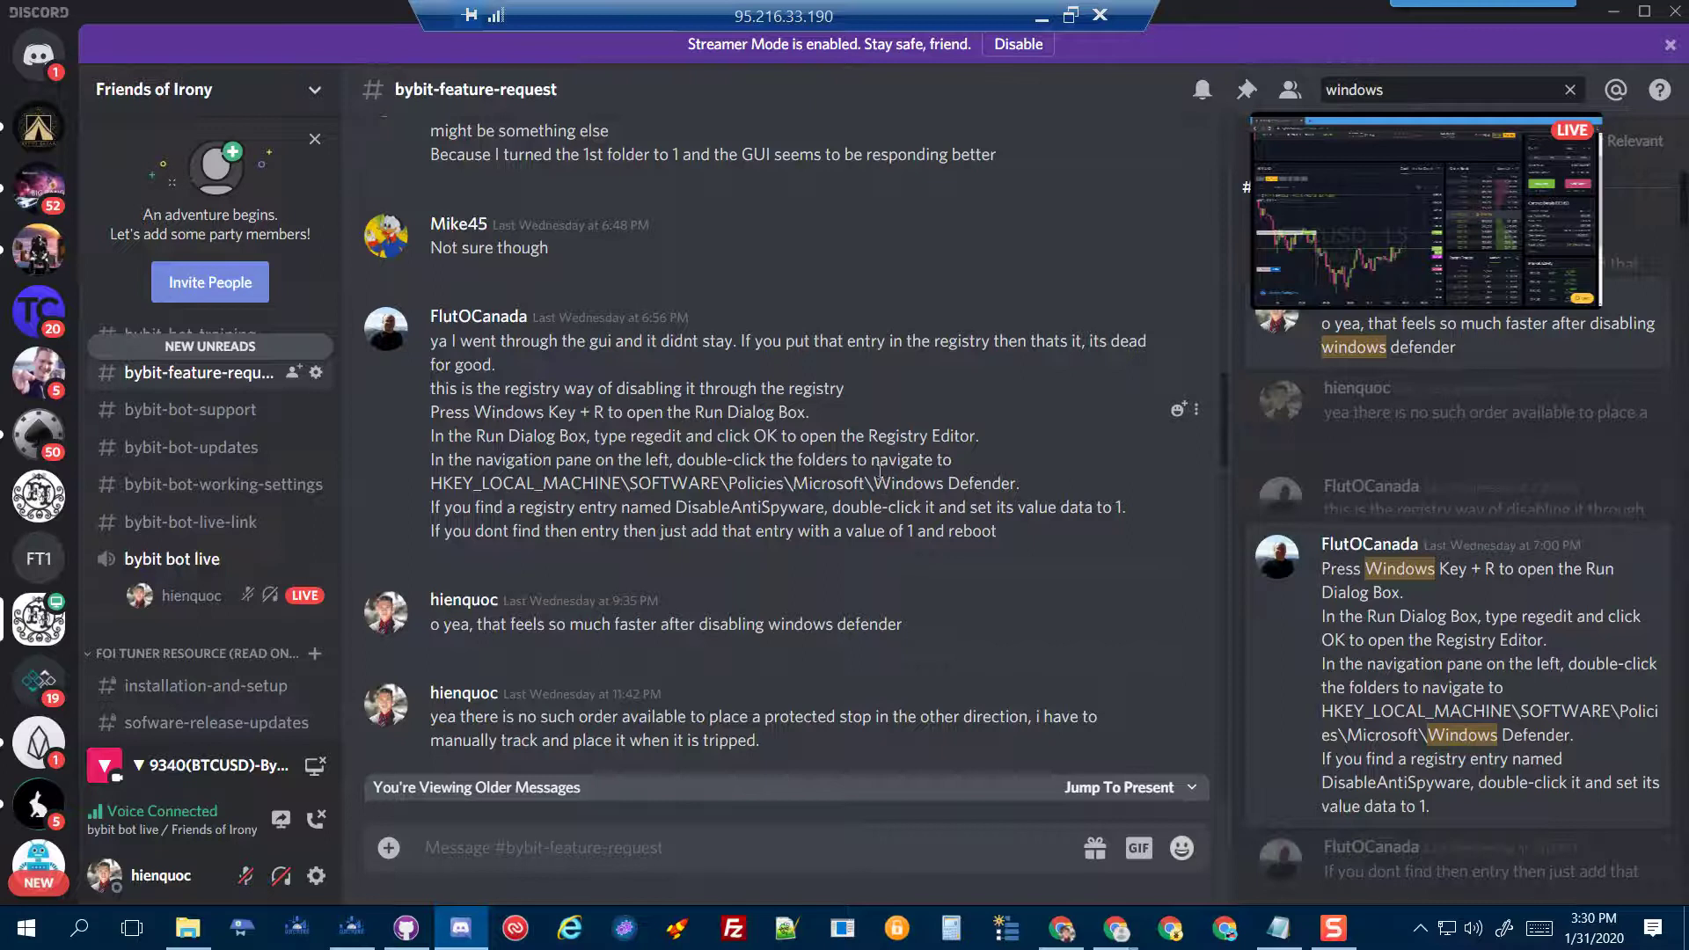
- Highlight the key name Windows Defender in the Discord instructions, and return to the Registry Editor session
left_click_drag(874, 483, 1017, 483)
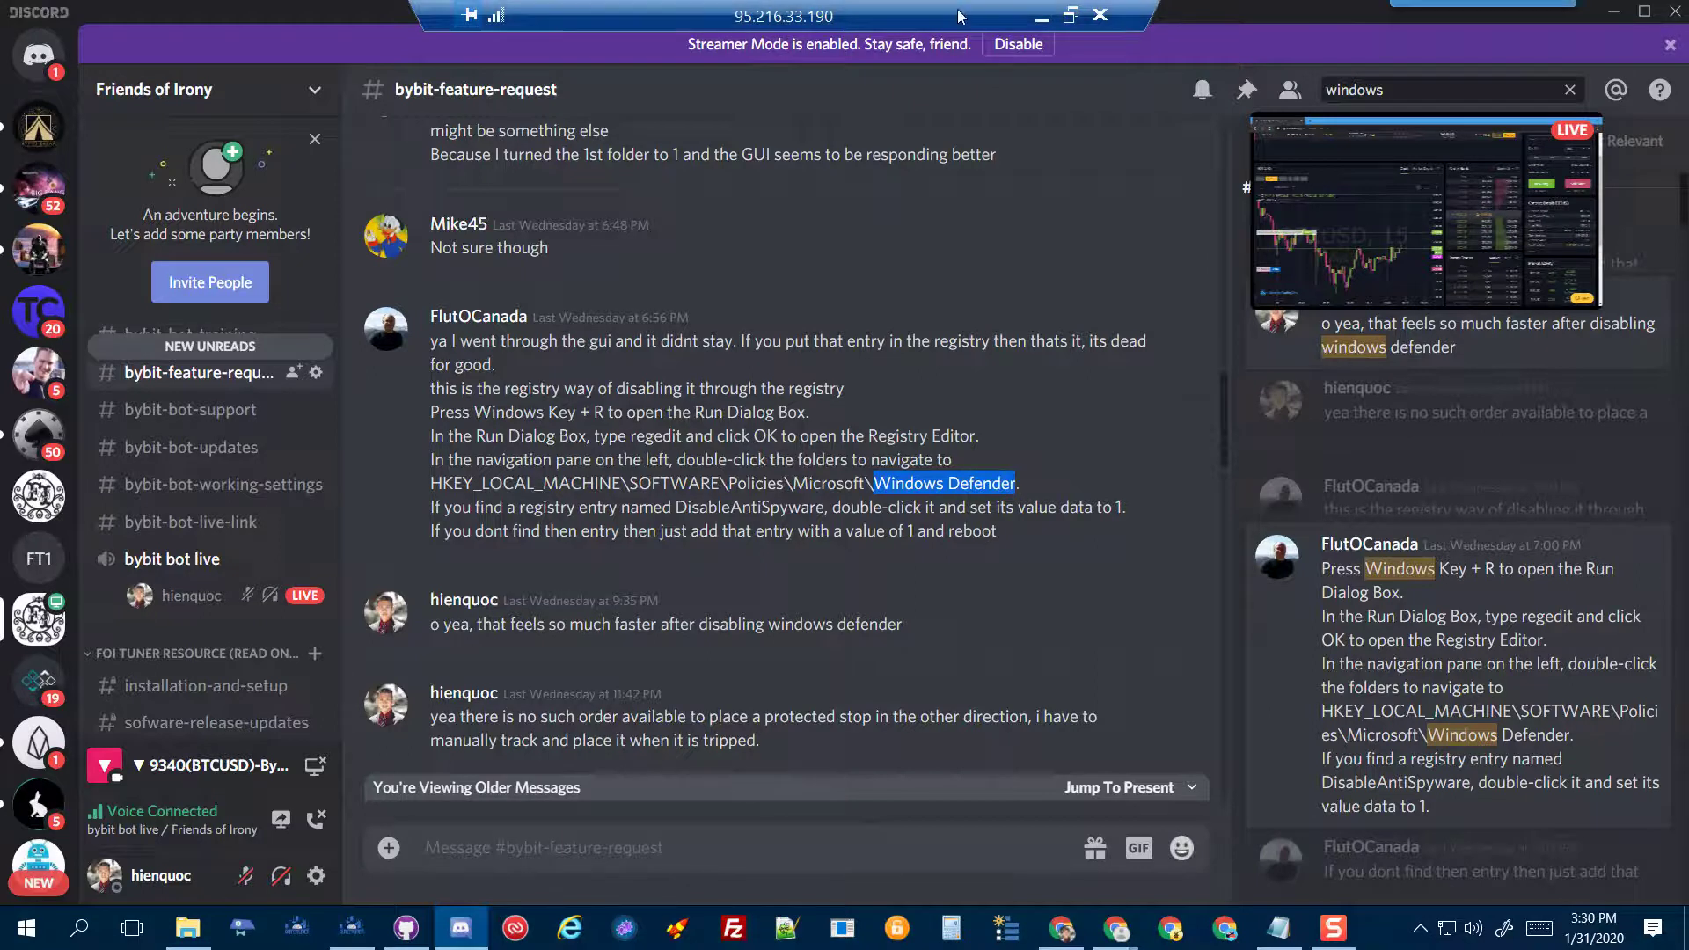
left_click(1071, 15)
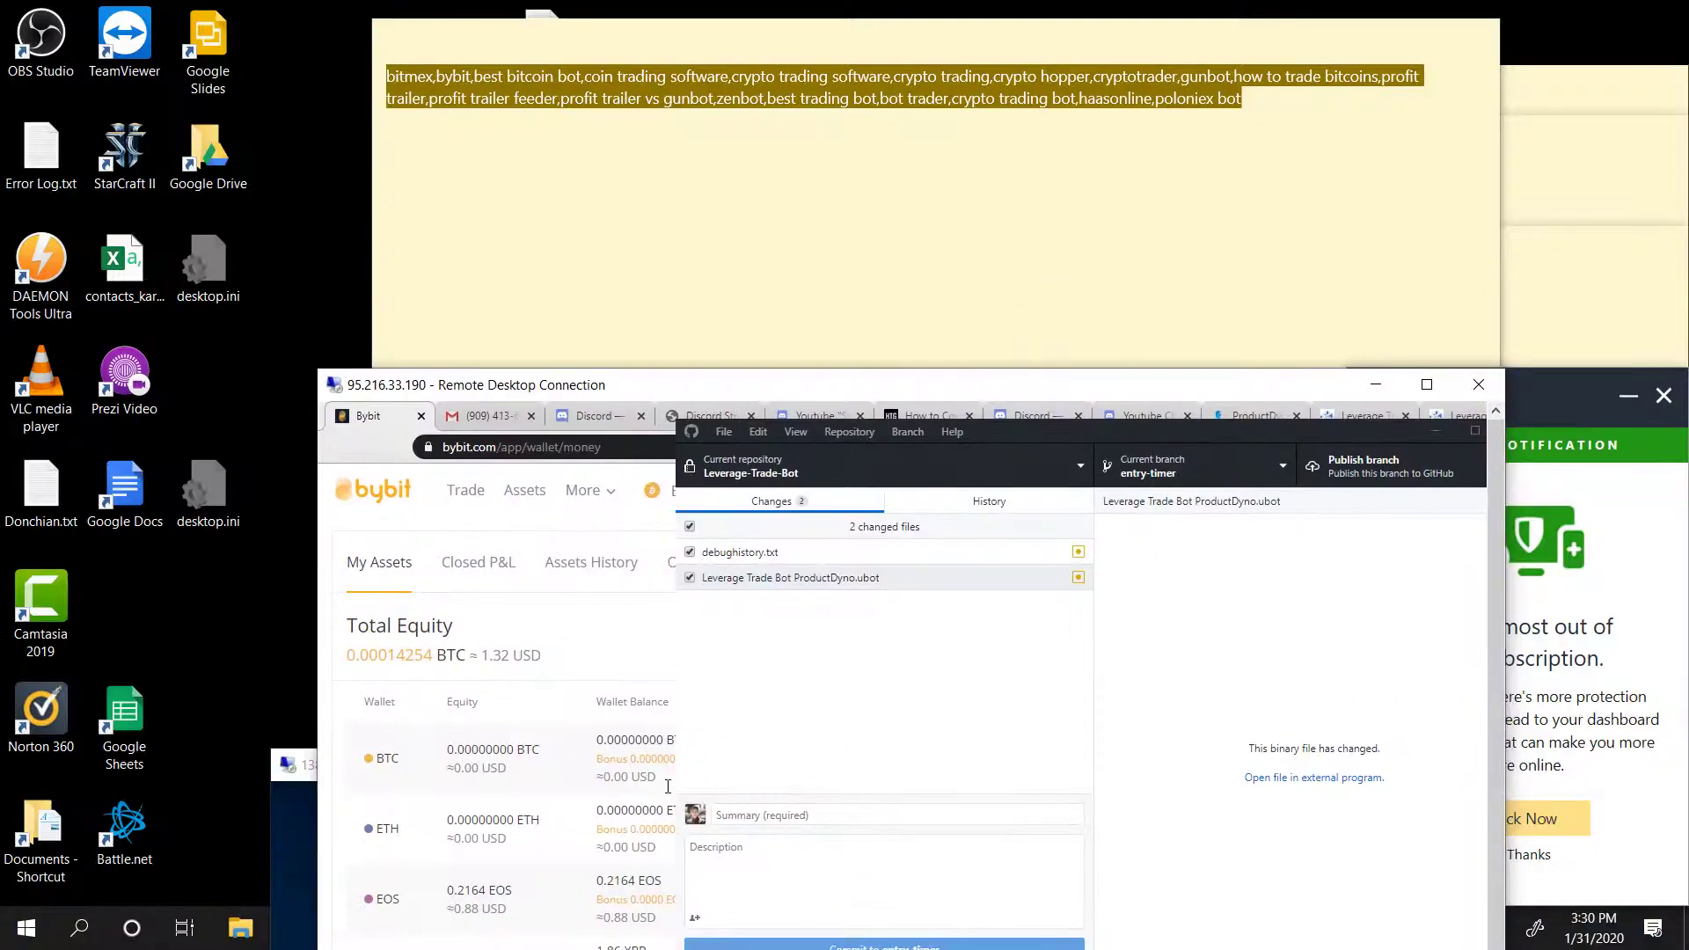
left_click_drag(1087, 385, 89, 488)
left_click(1048, 767)
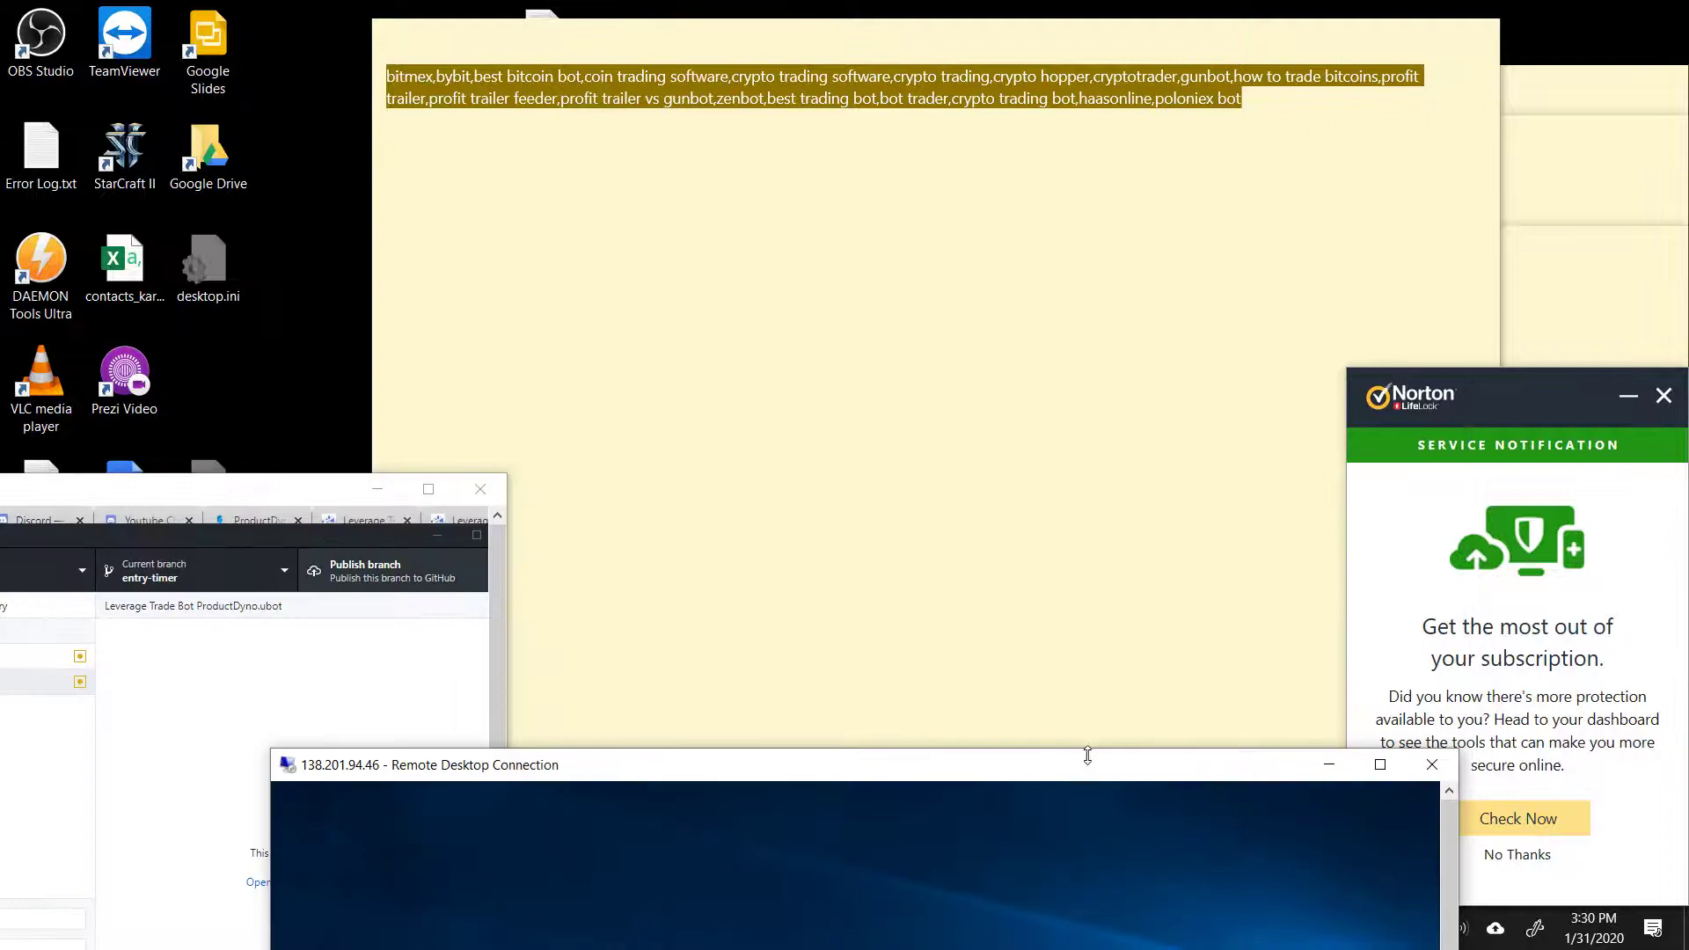
left_click(1380, 765)
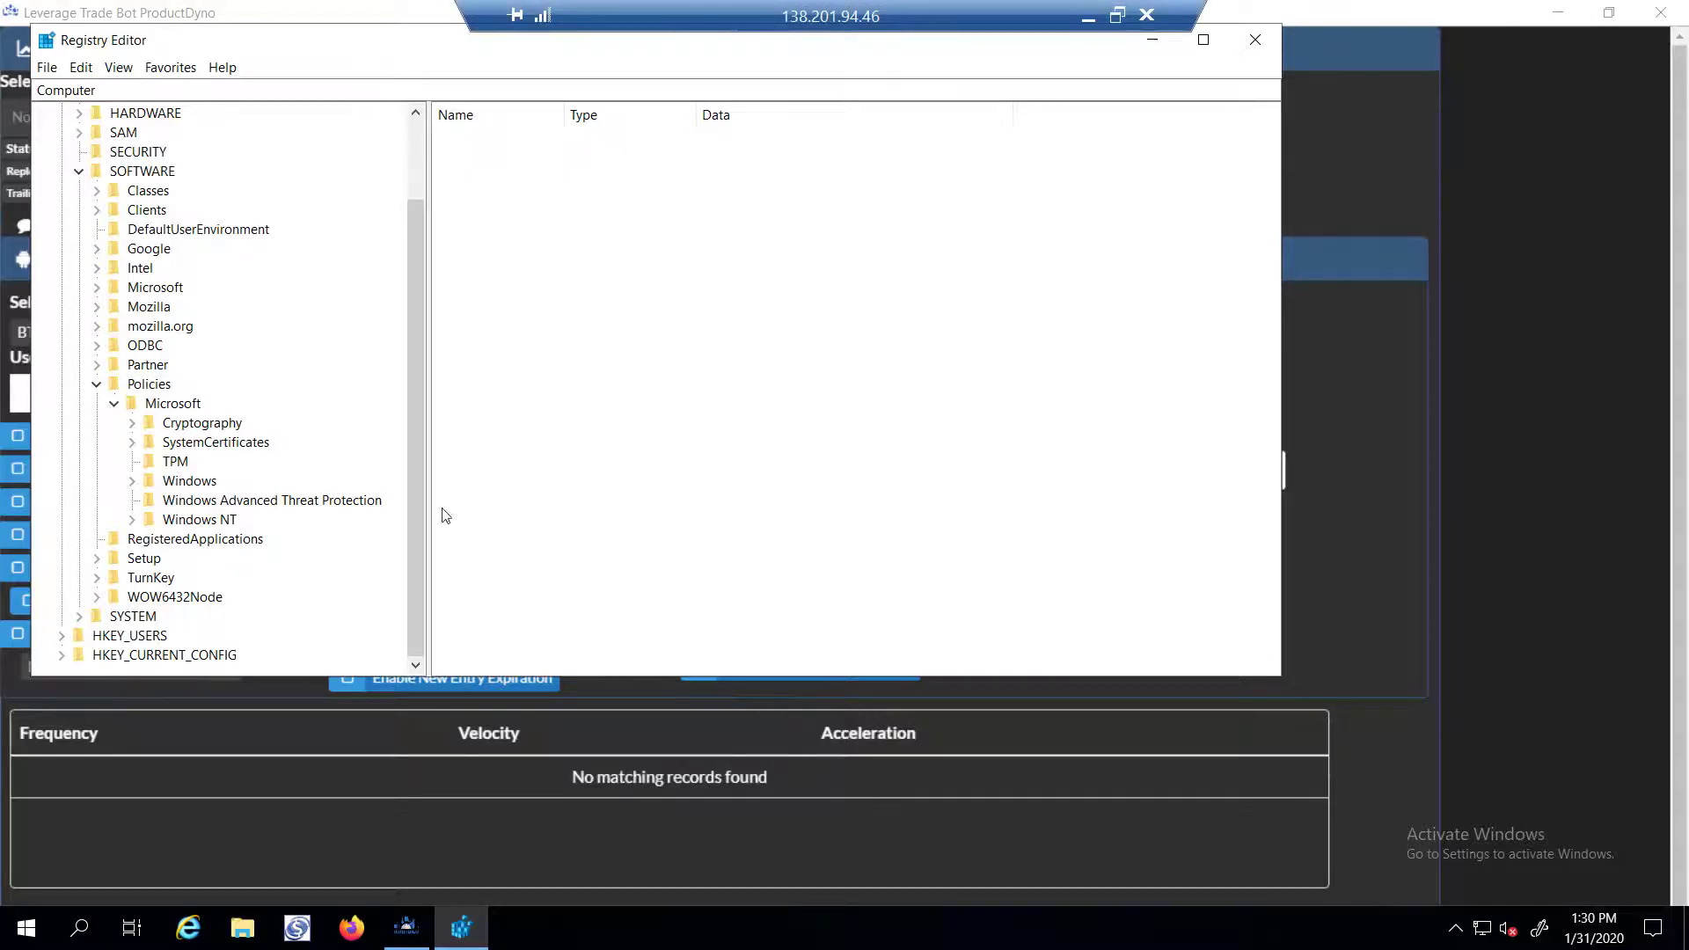
- Show the option for adding a new item under Policies\Microsoft, and highlight the DisableAntiSpyware entry name in the Discord instructions
left_click(172, 405)
right_click(171, 408)
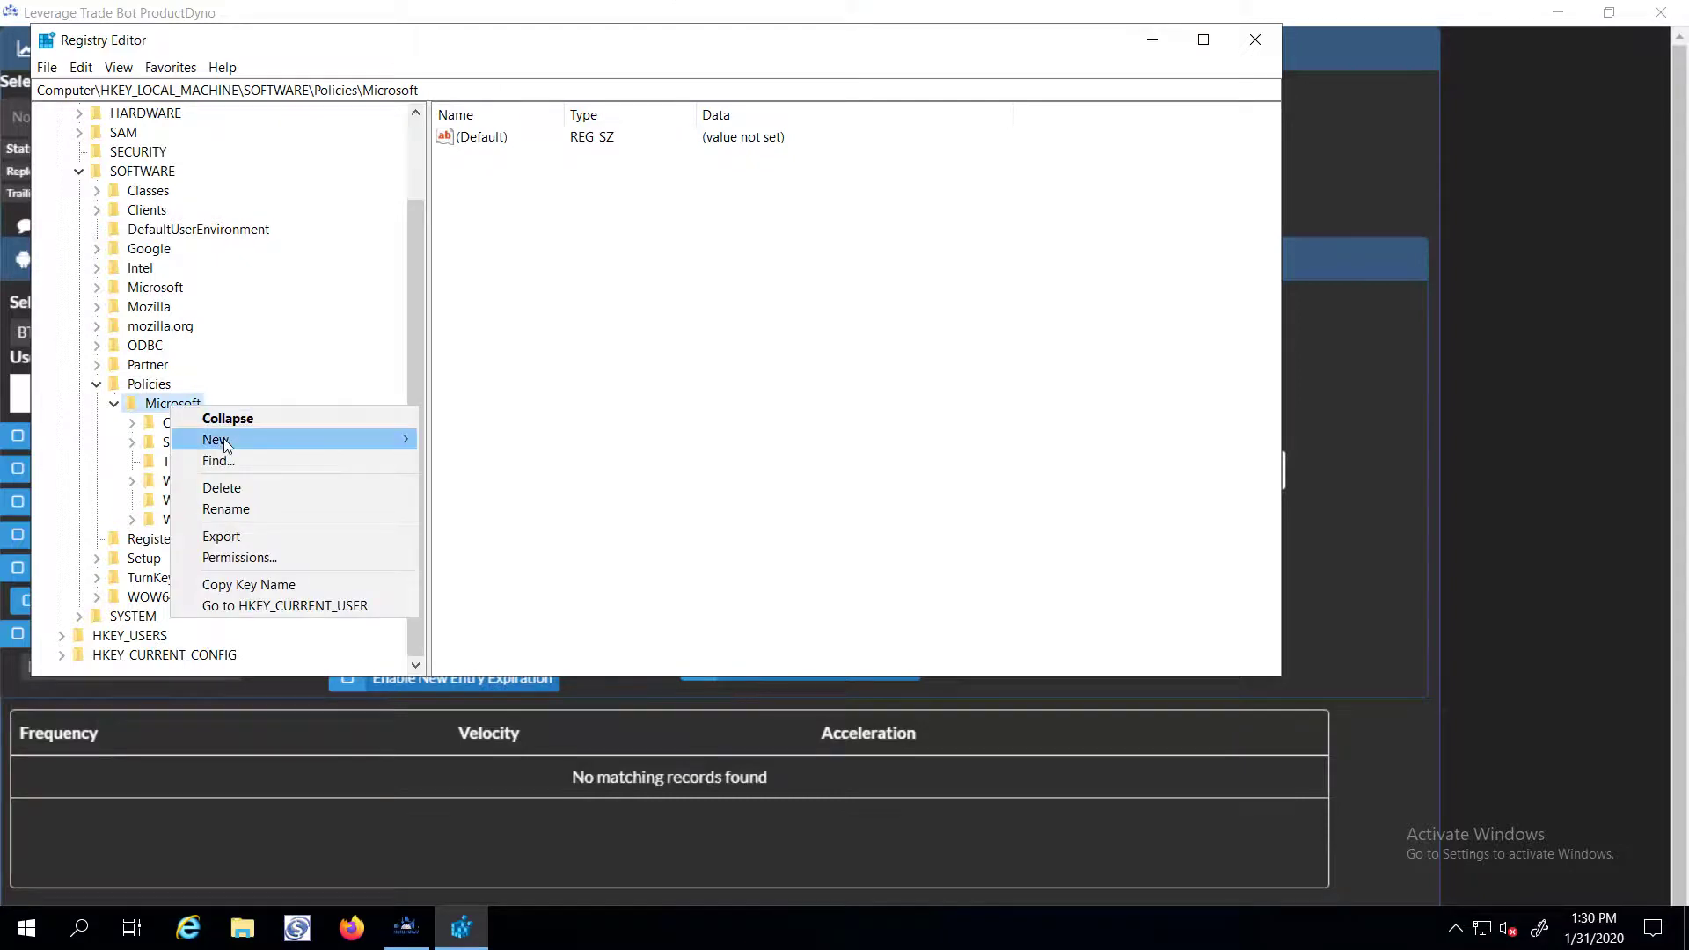
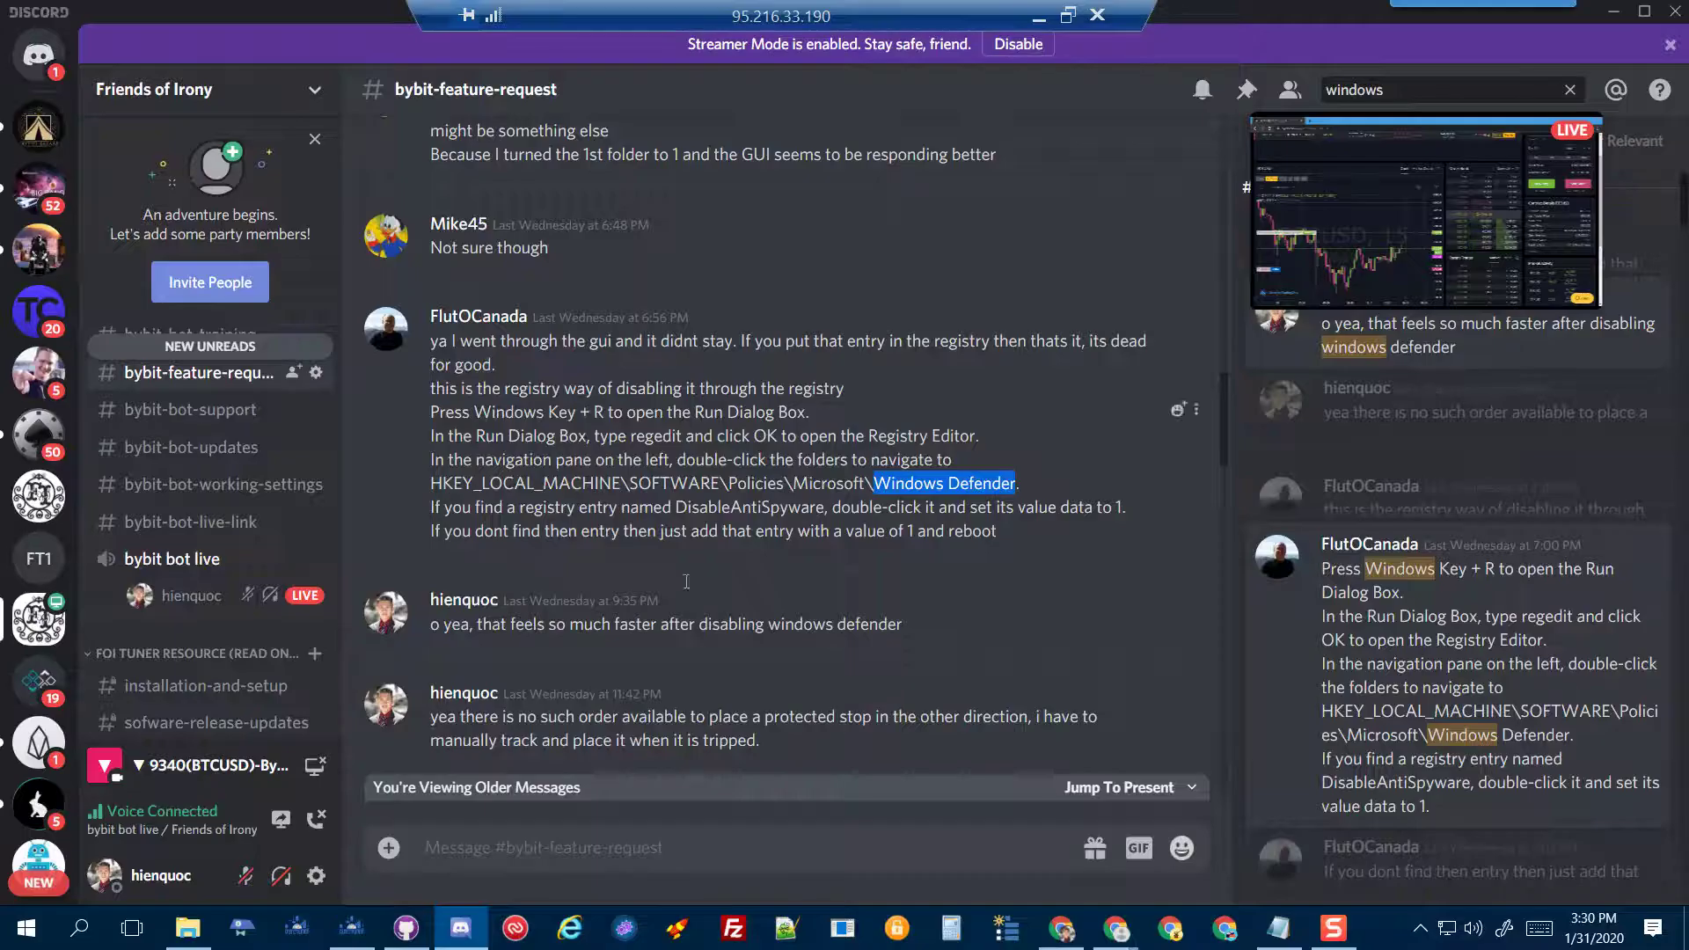
left_click_drag(677, 508, 823, 508)
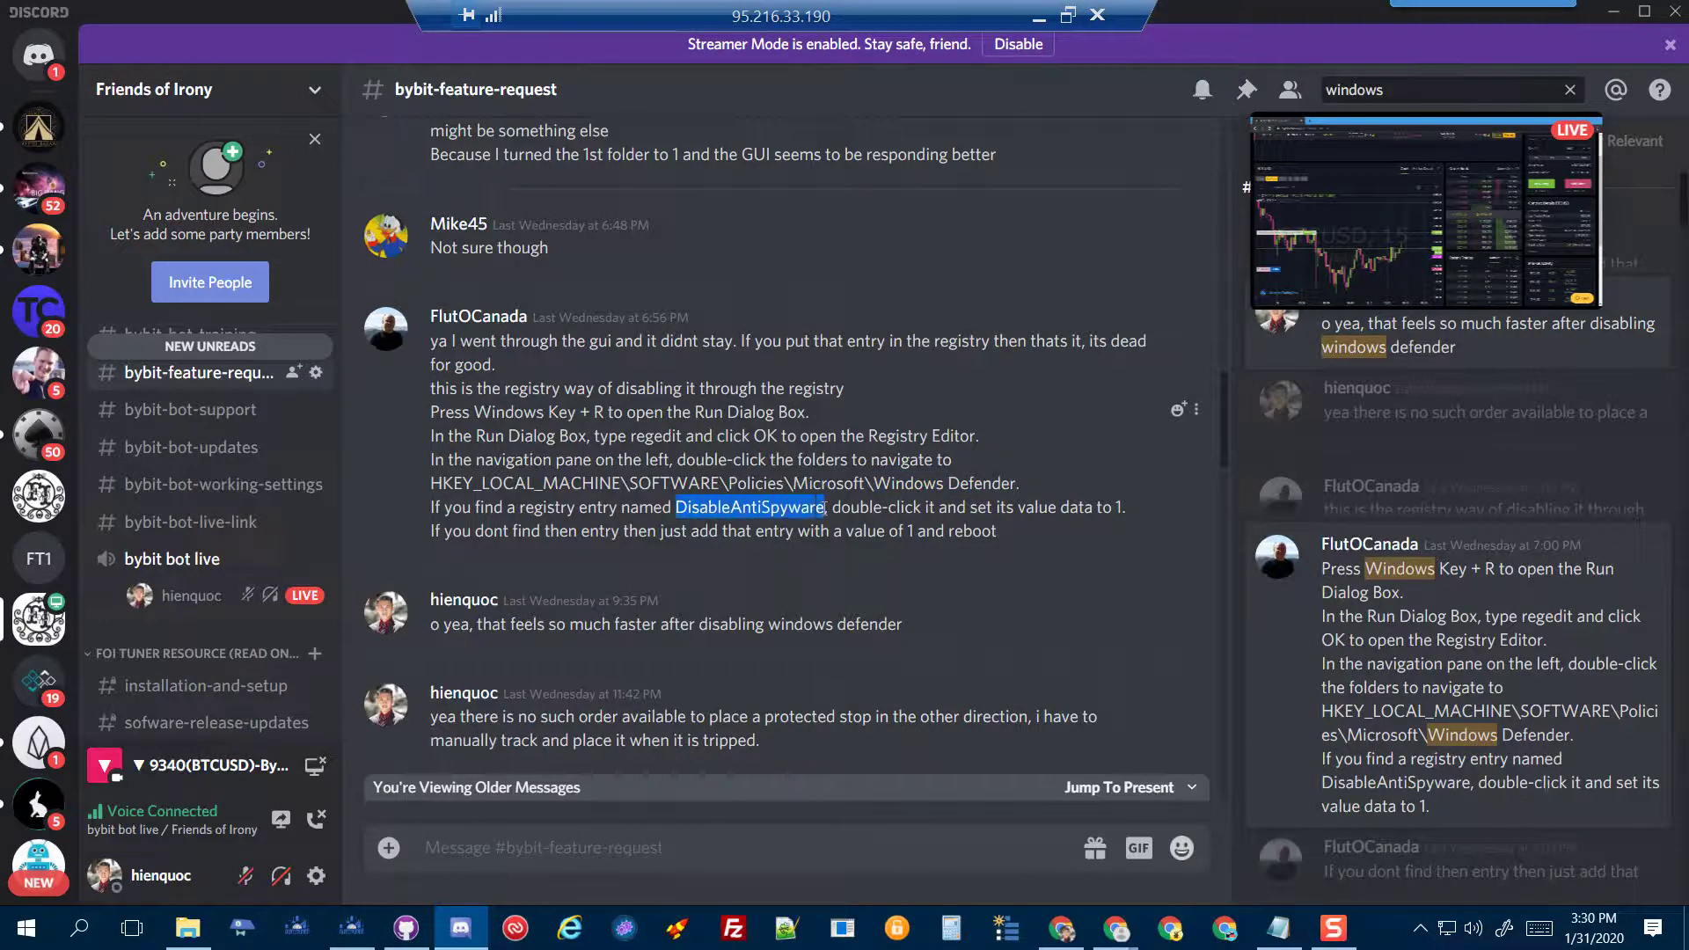
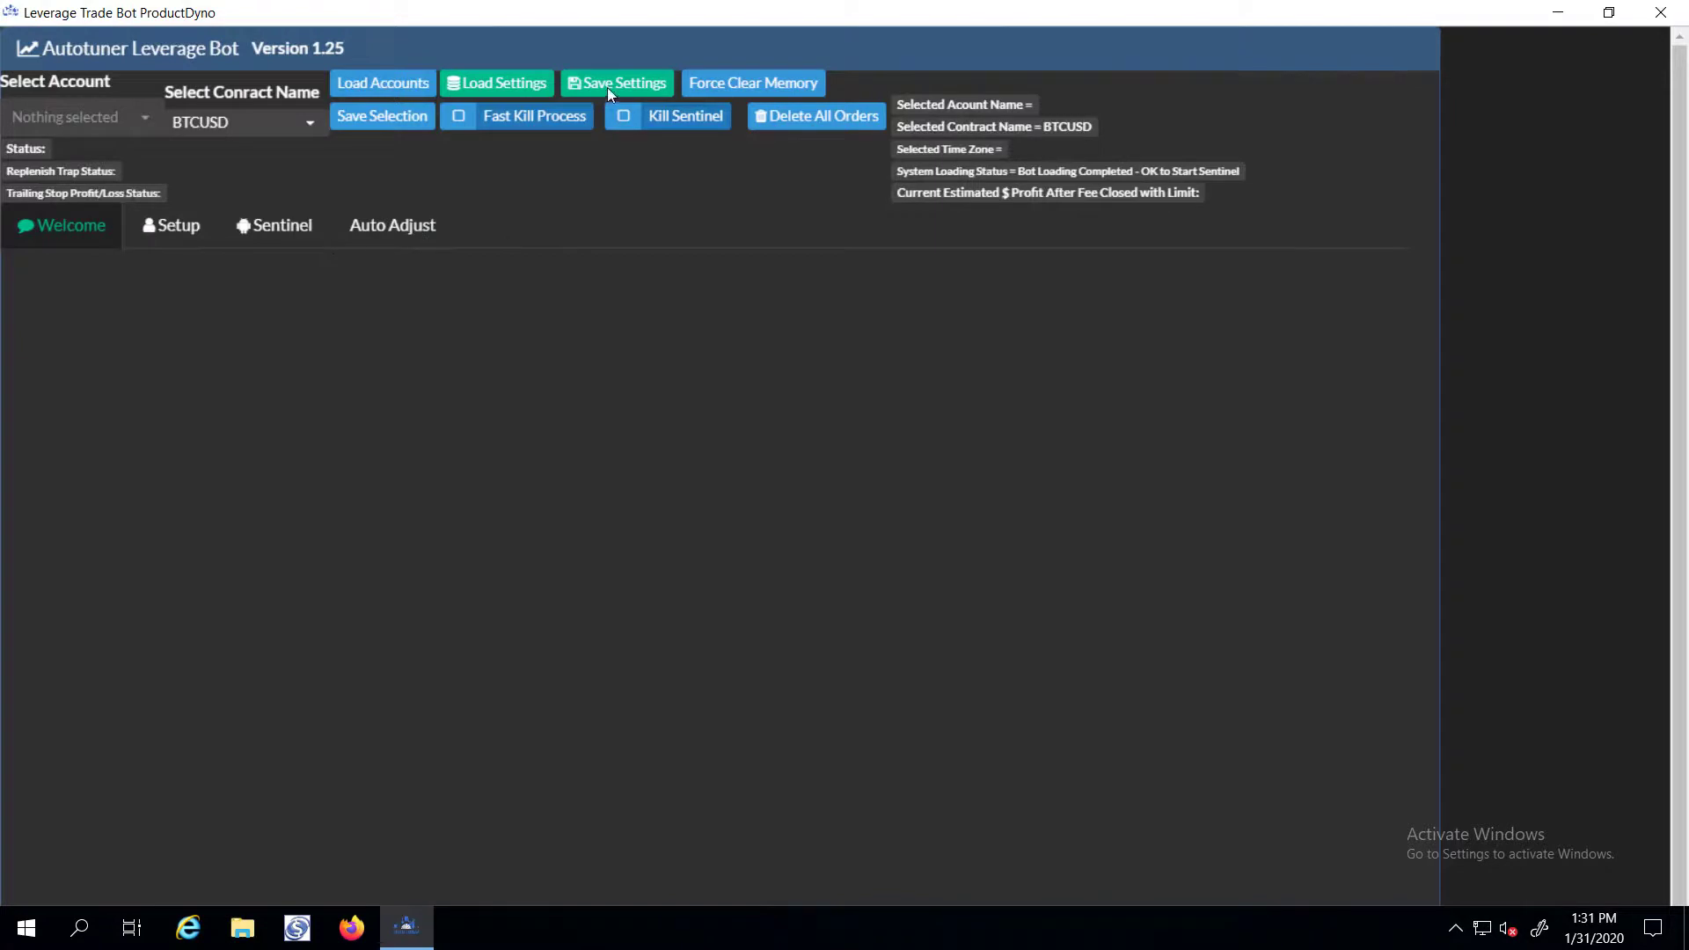
- Open Task Manager on the remote server and select the Antimalware Service Executable process to check its CPU use
left_click(36, 930)
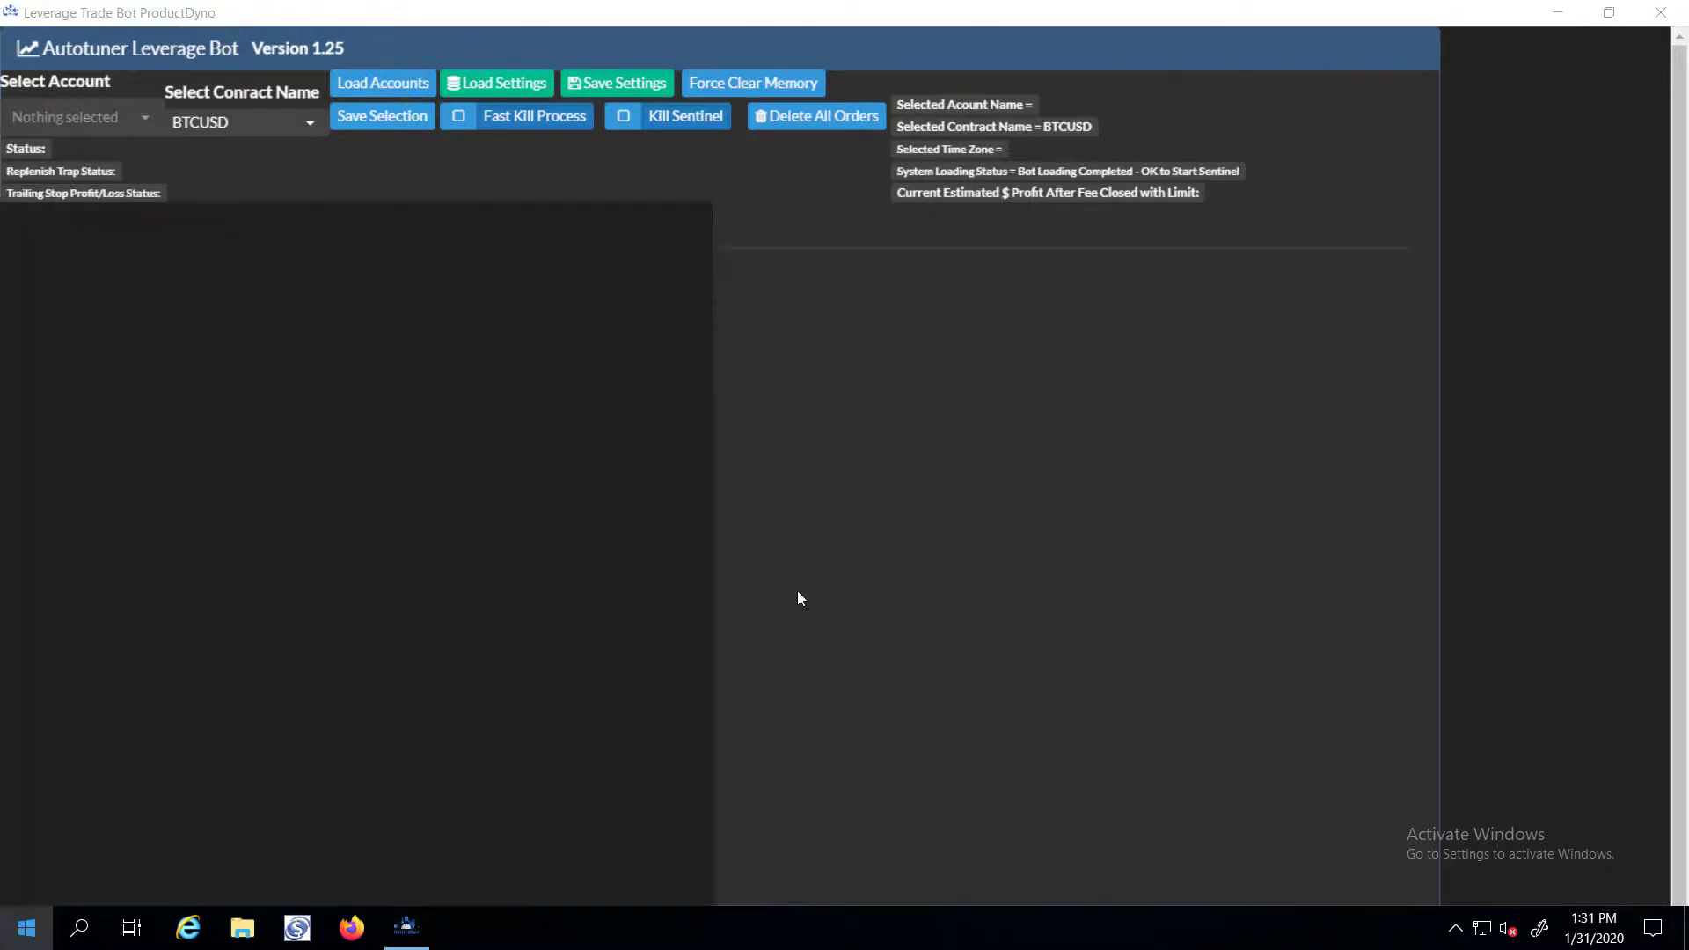
left_click(763, 638)
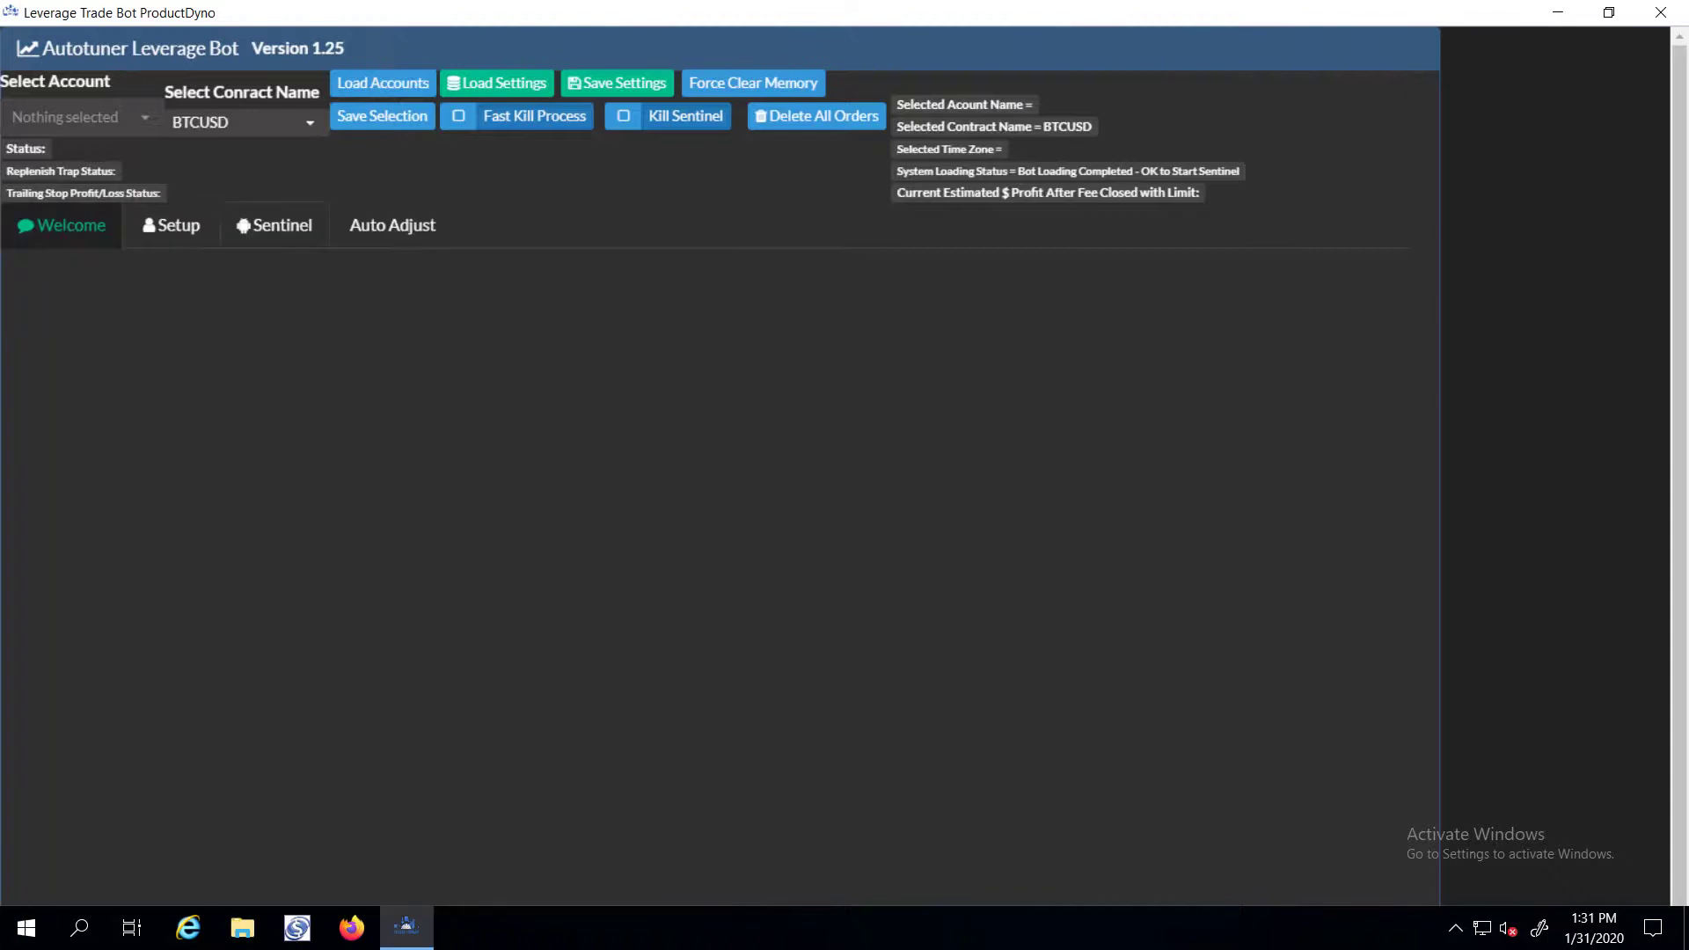
left_click(31, 929)
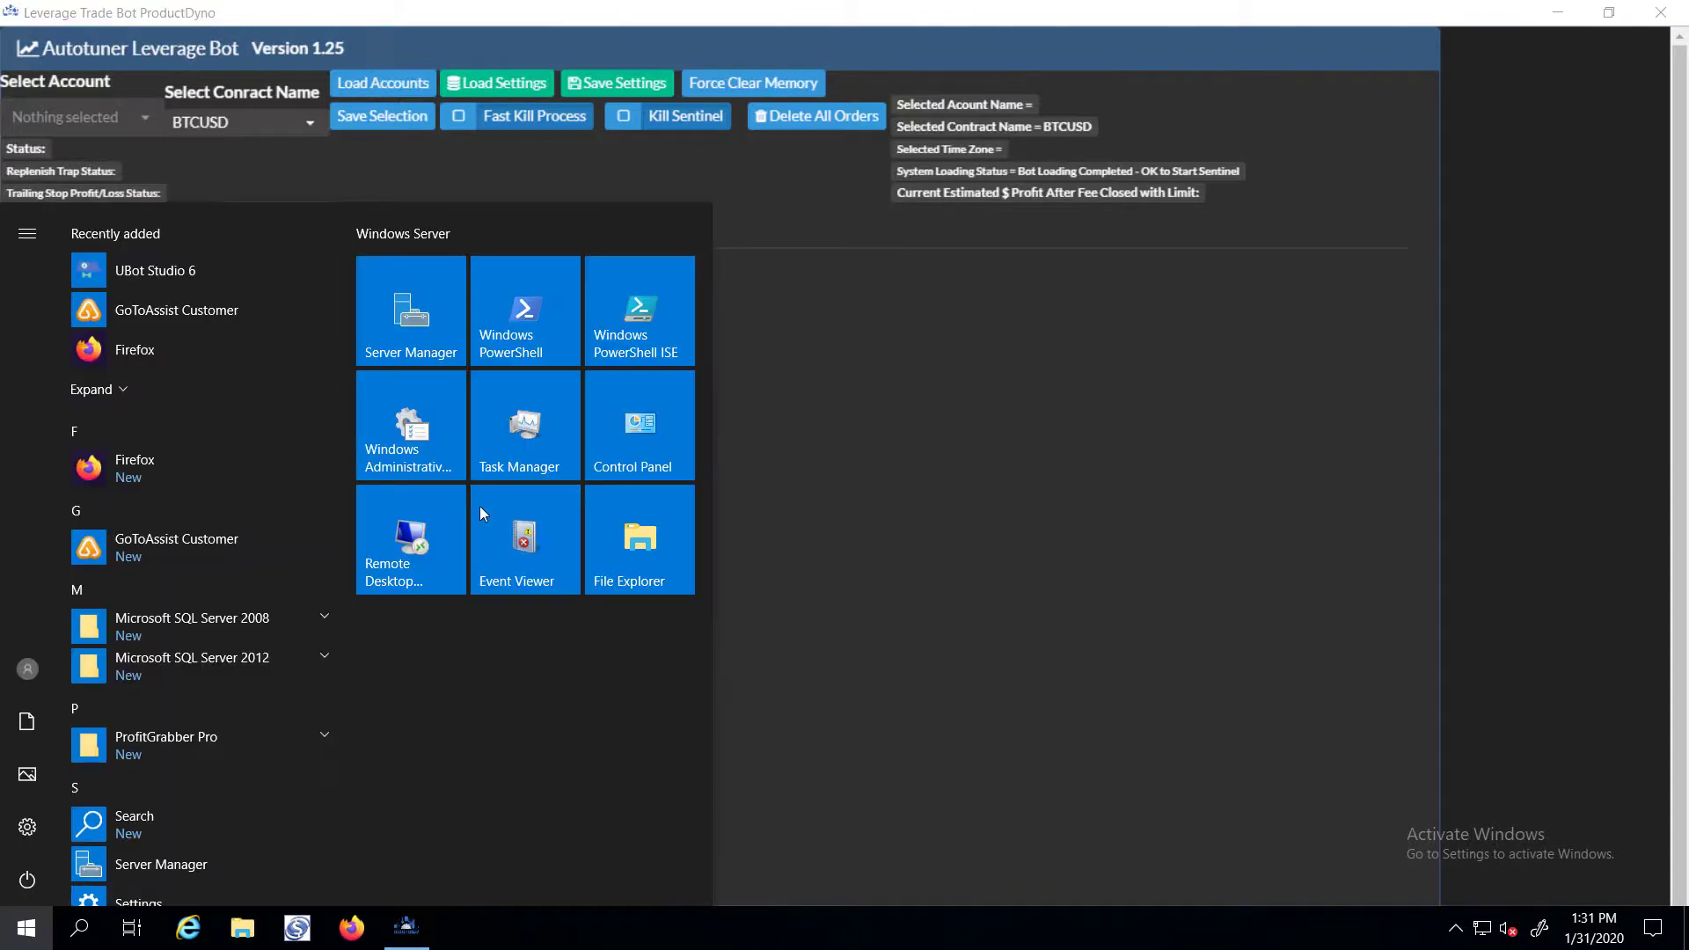
left_click(533, 435)
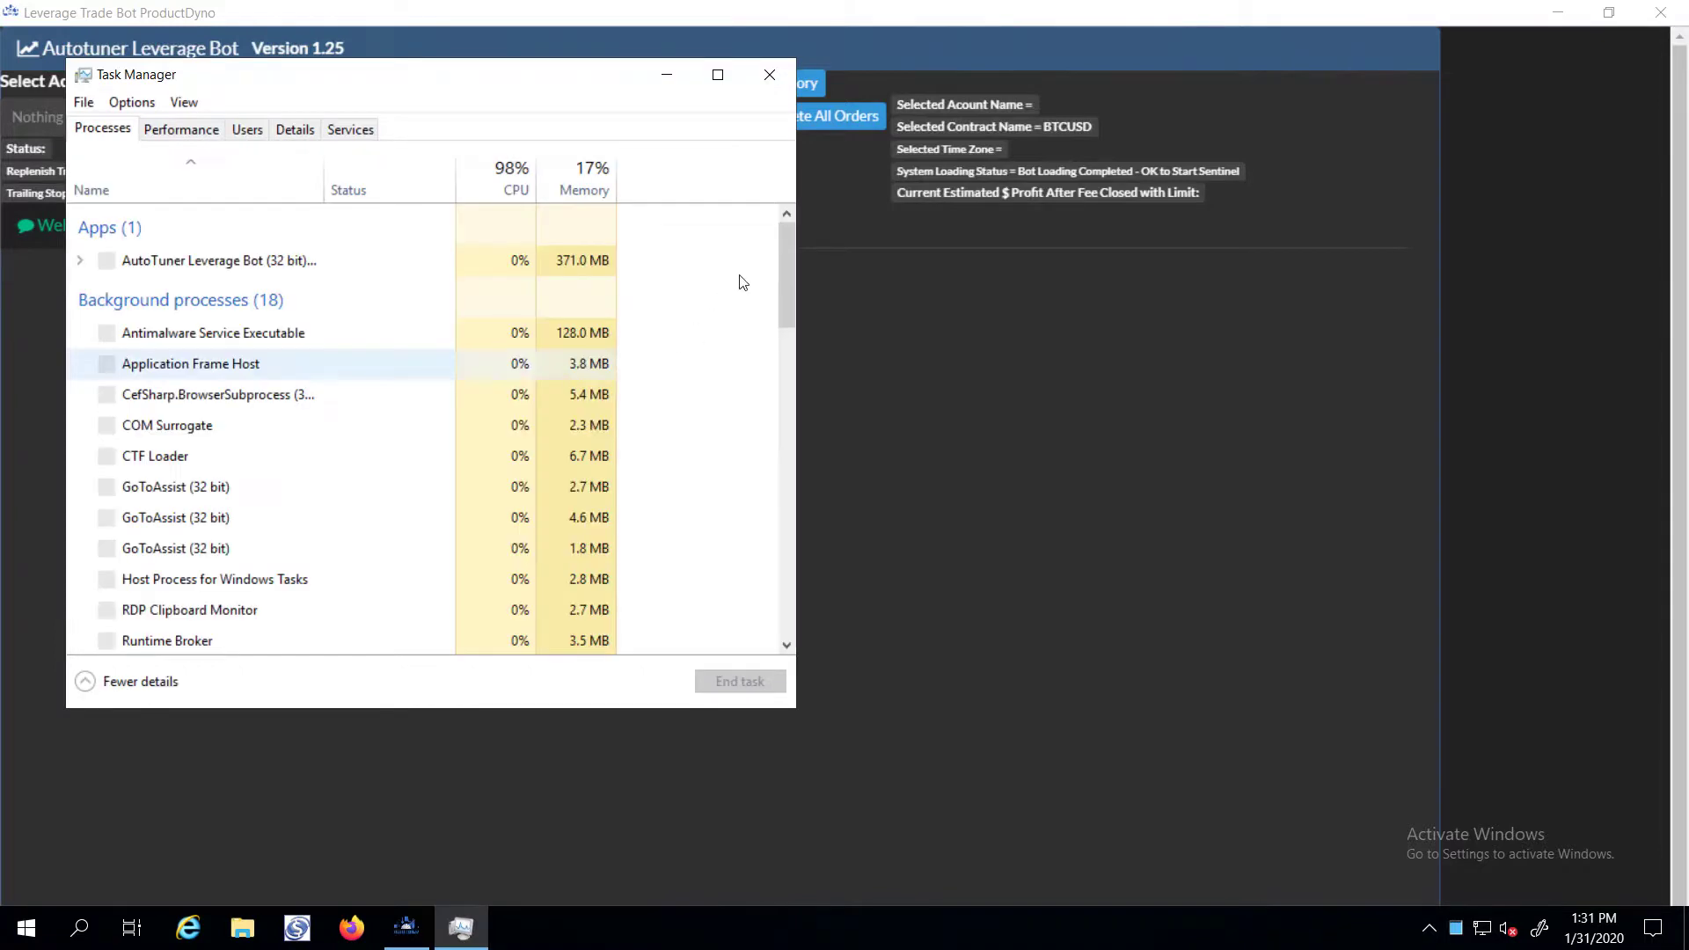
left_click(274, 364)
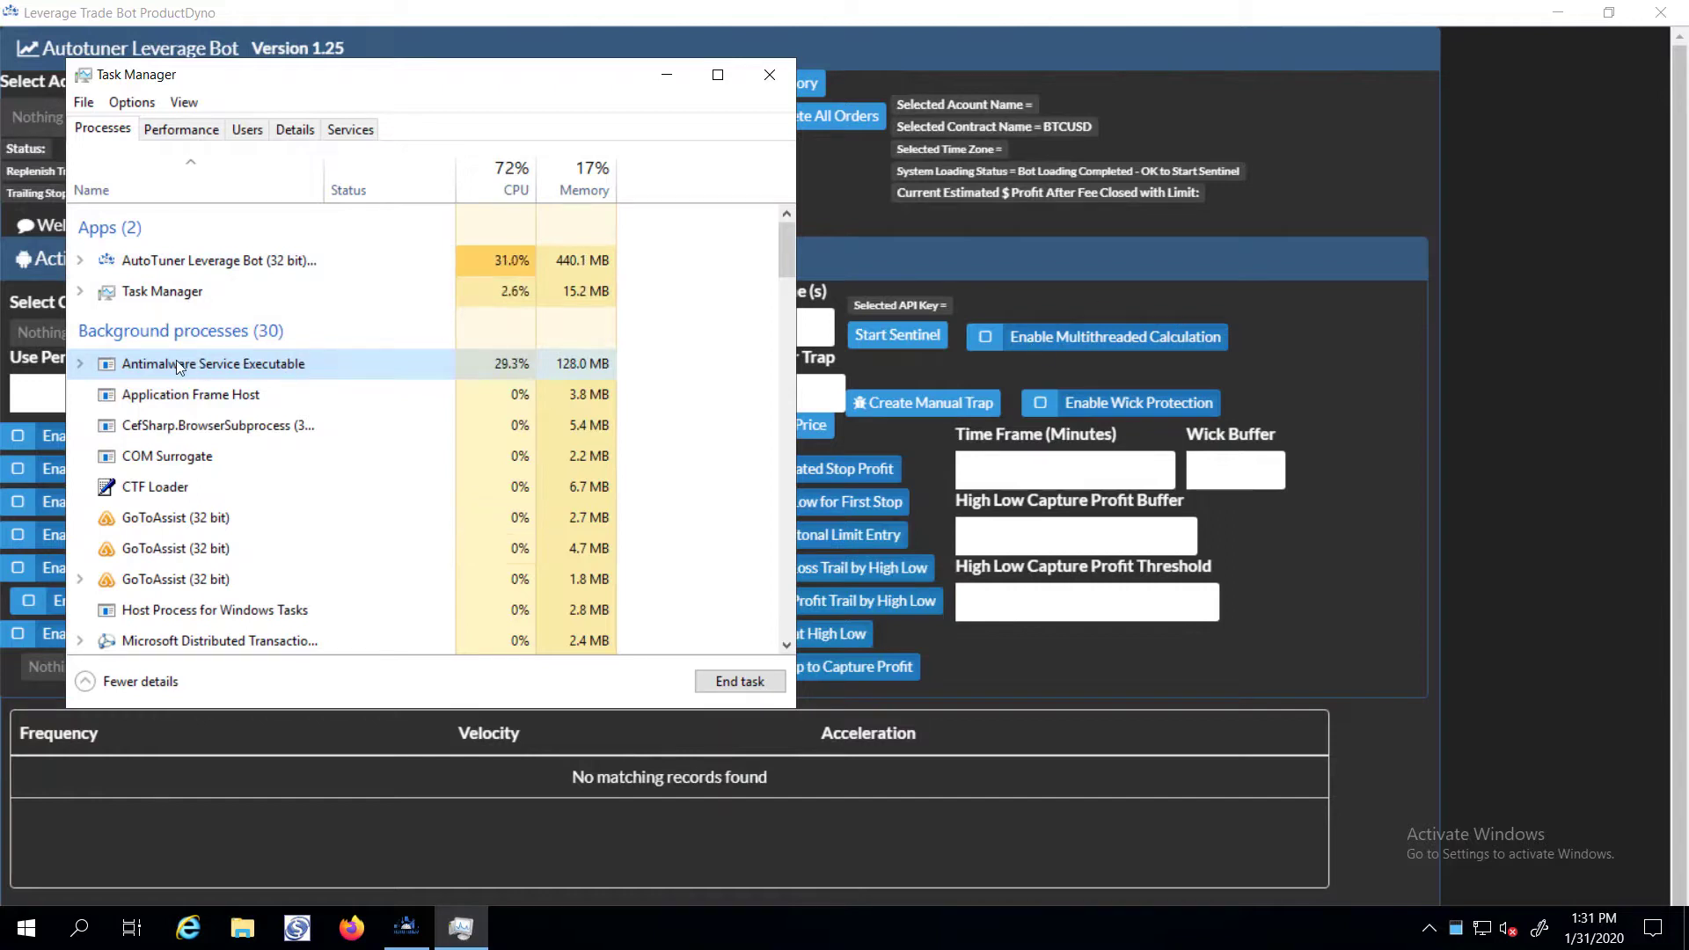
- Show the remote server's Restart power option, and dismiss the power options
left_click(27, 928)
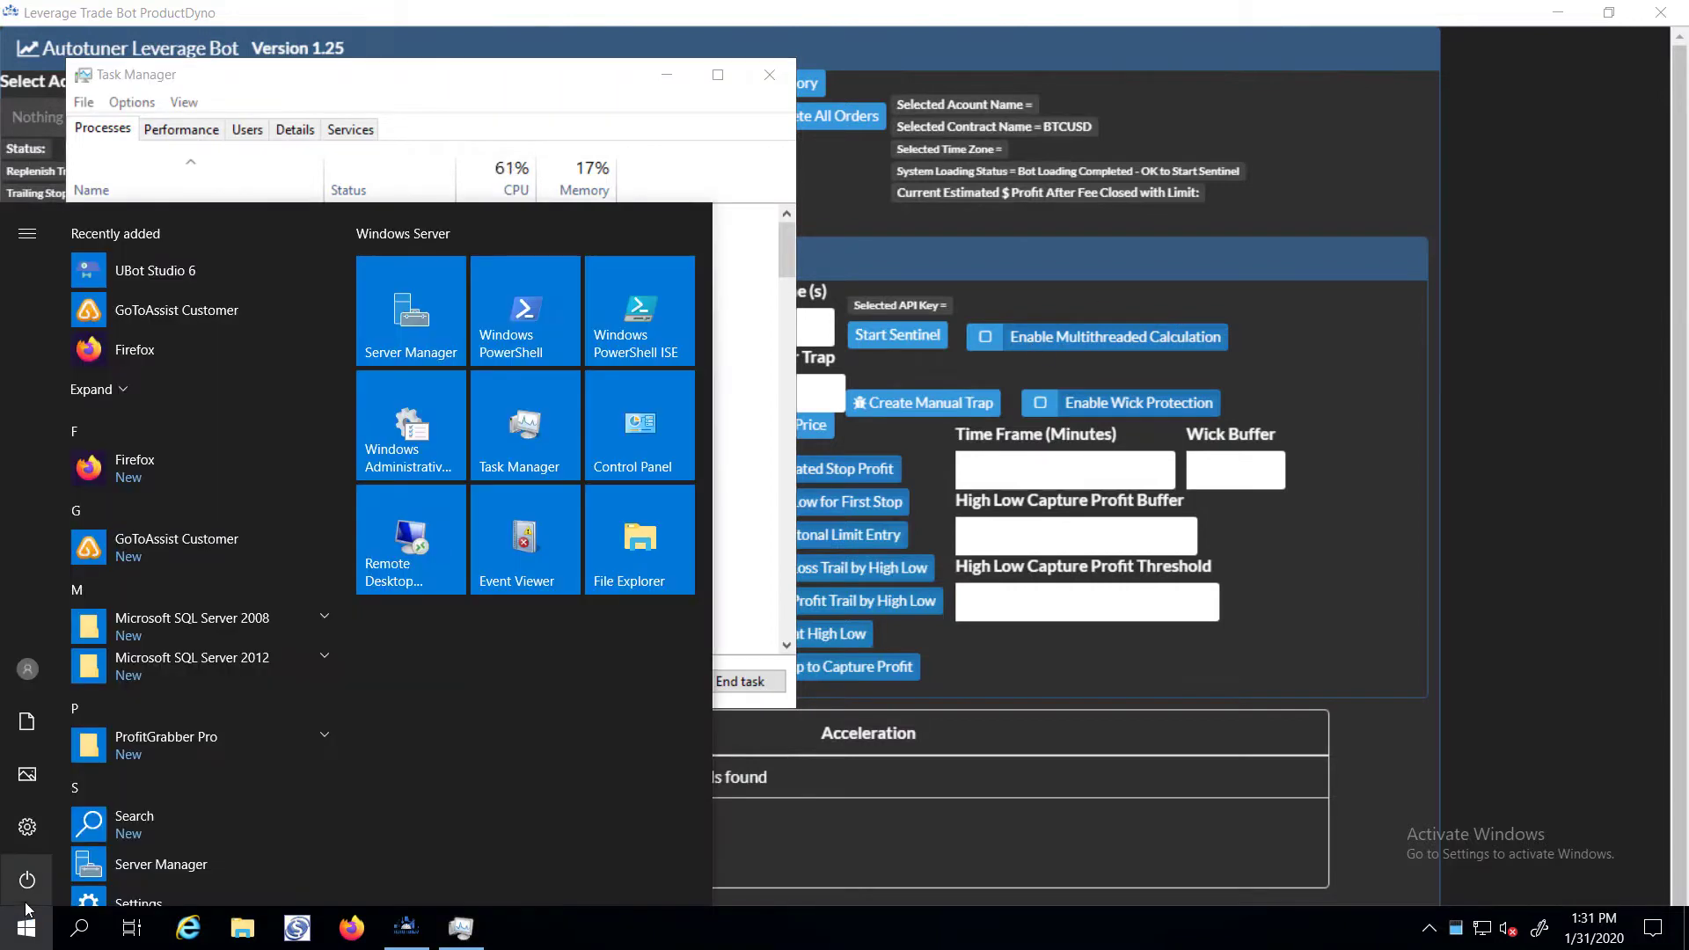
left_click(27, 880)
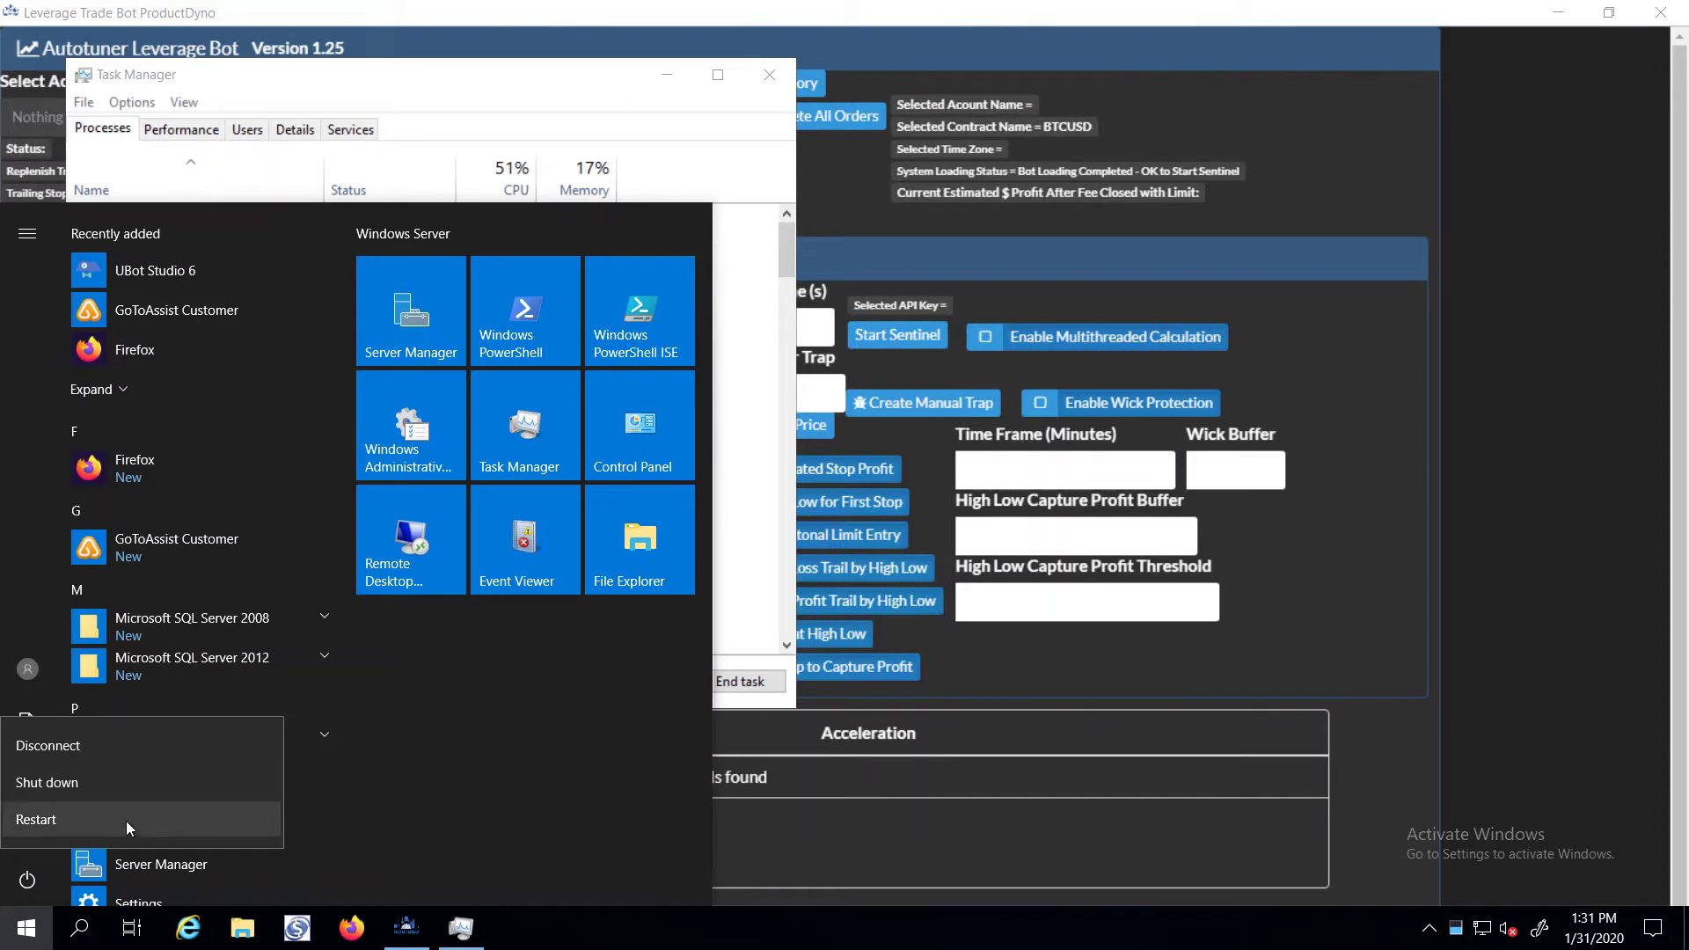
left_click(212, 814)
left_click(323, 818)
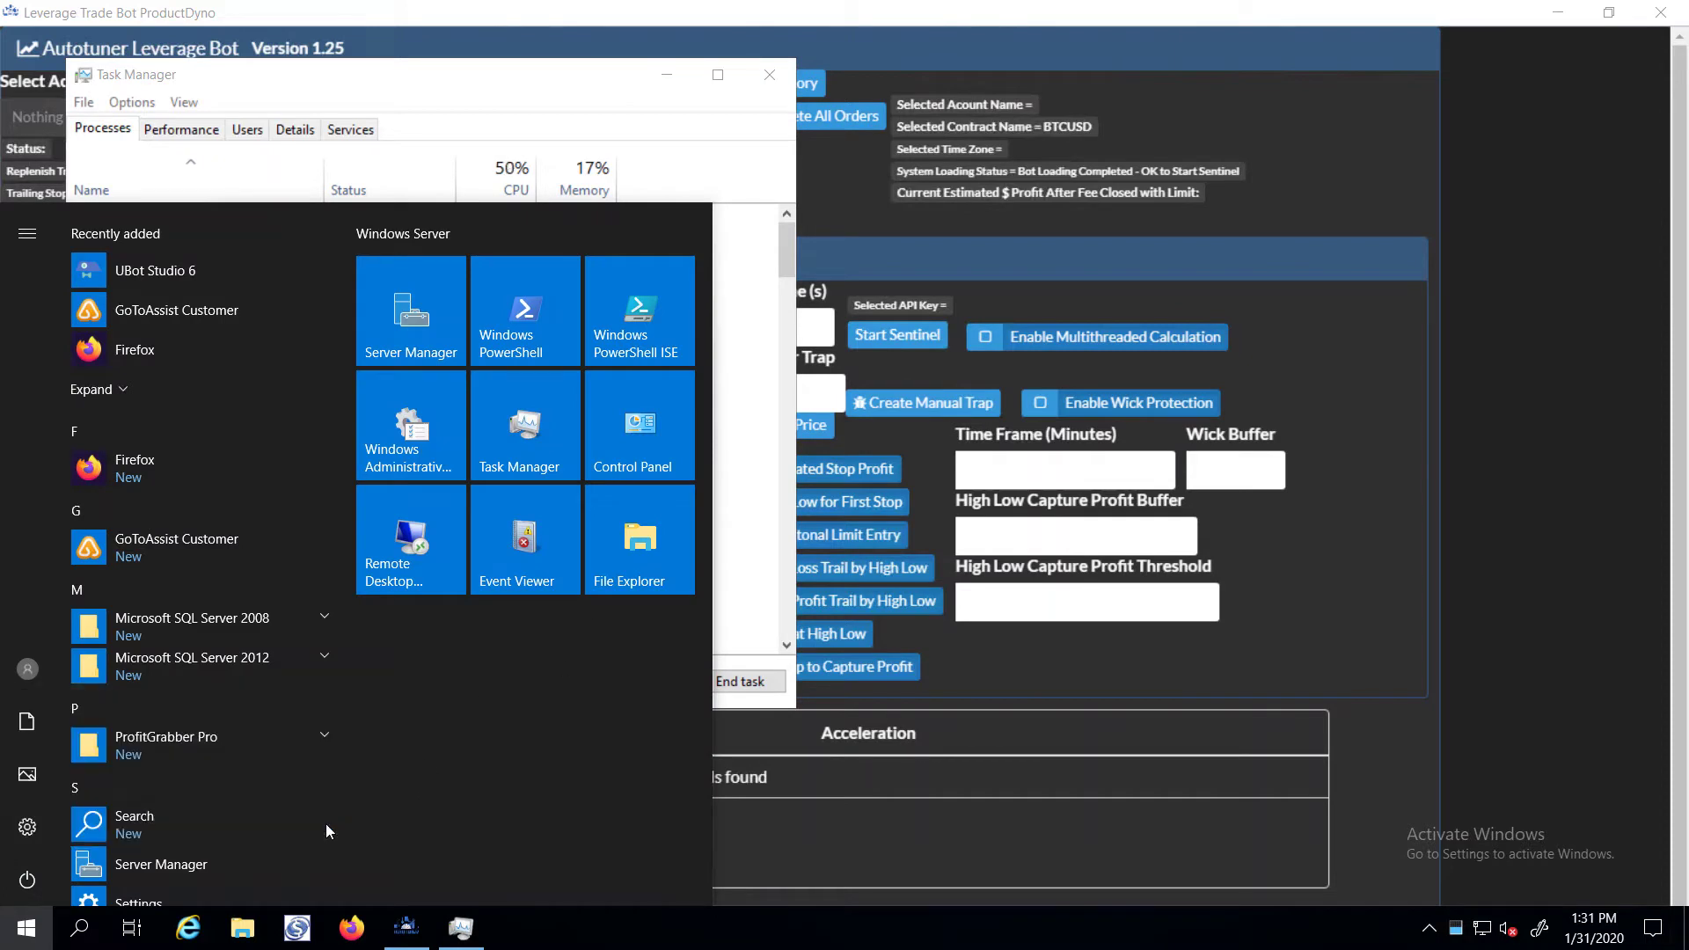